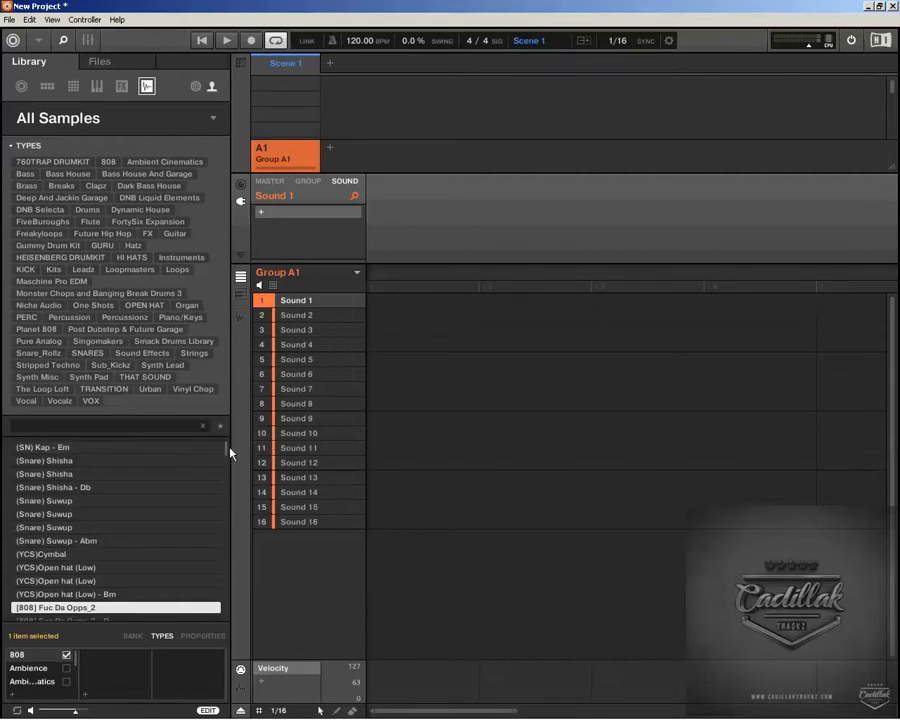
Step: Review the user content folders listed in the library preferences, then close the preferences
{"action": "mouse_move", "coordinate": [226, 455]}
{"action": "left_mouse_down"}
{"action": "mouse_move", "coordinate": [227, 563]}
{"action": "mouse_move", "coordinate": [234, 447]}
{"action": "left_mouse_up"}
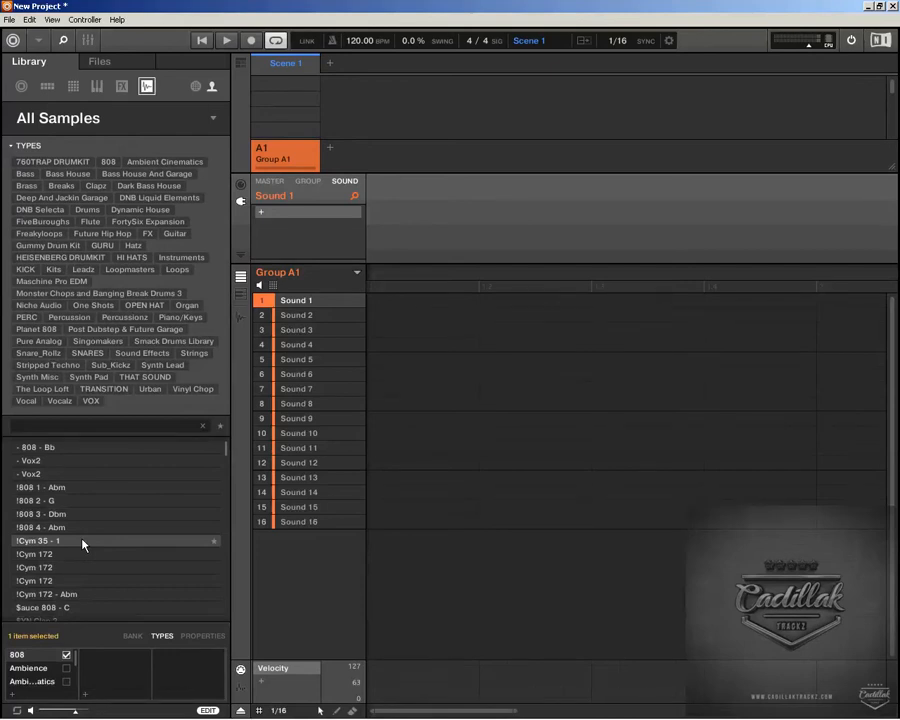
{"action": "left_click", "coordinate": [9, 19]}
{"action": "left_click", "coordinate": [47, 170]}
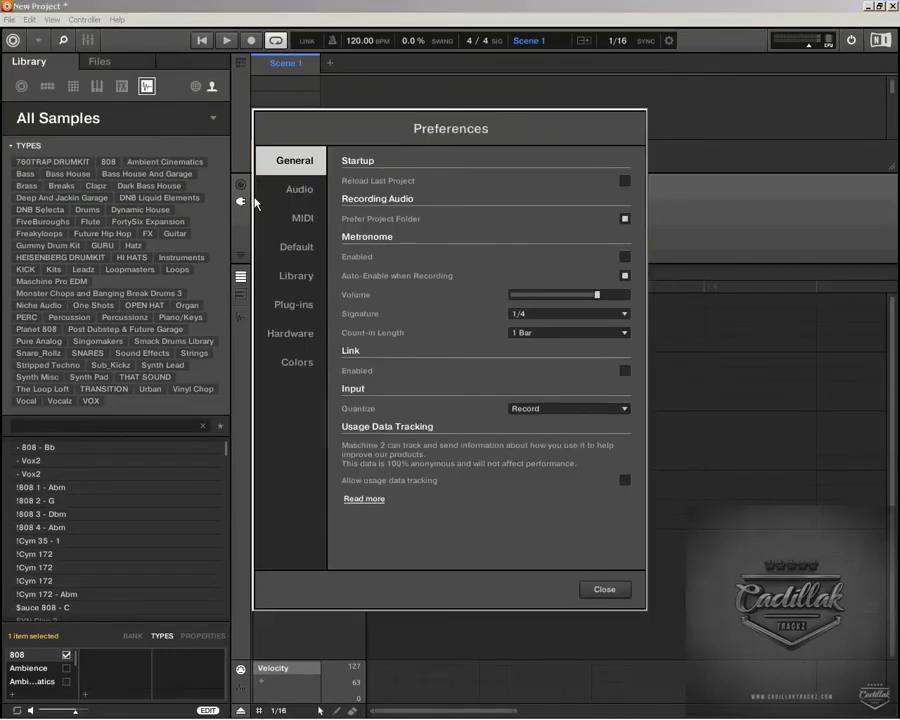
{"action": "left_click", "coordinate": [292, 276]}
{"action": "left_click", "coordinate": [423, 161]}
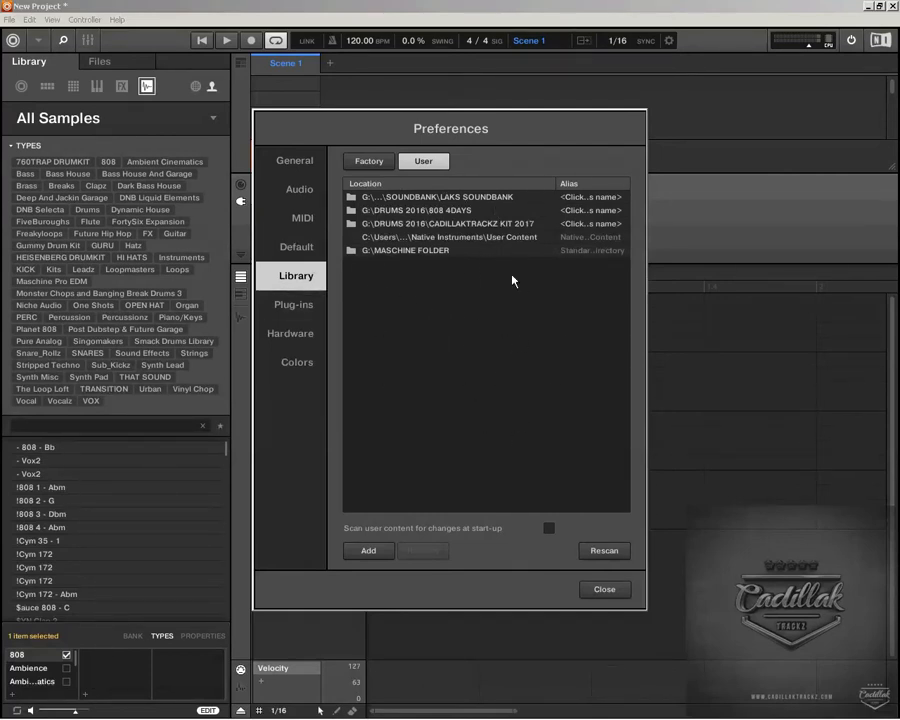
{"action": "left_click", "coordinate": [603, 590]}
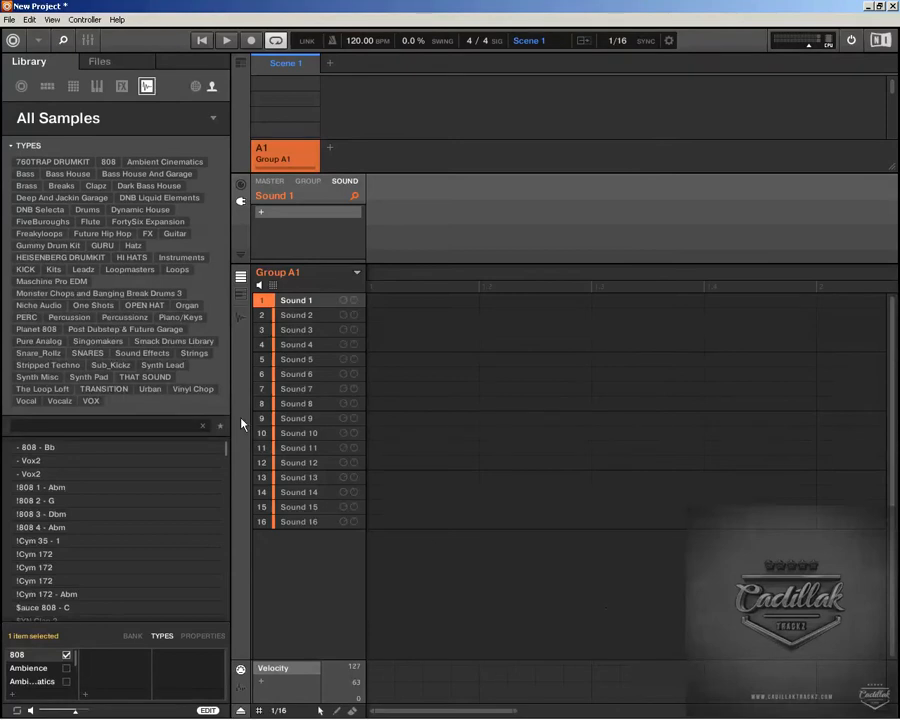
Step: Compare the factory samples with the user samples and browse several user sample types, ending with 760TRAP DRUMKIT
{"action": "left_click", "coordinate": [195, 87]}
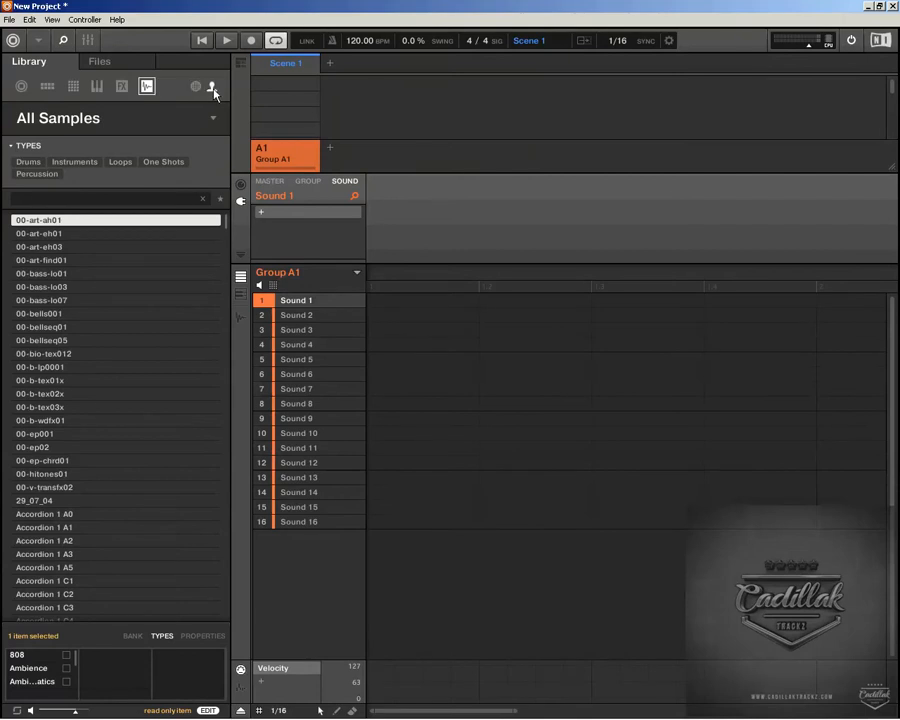
{"action": "left_click", "coordinate": [213, 90]}
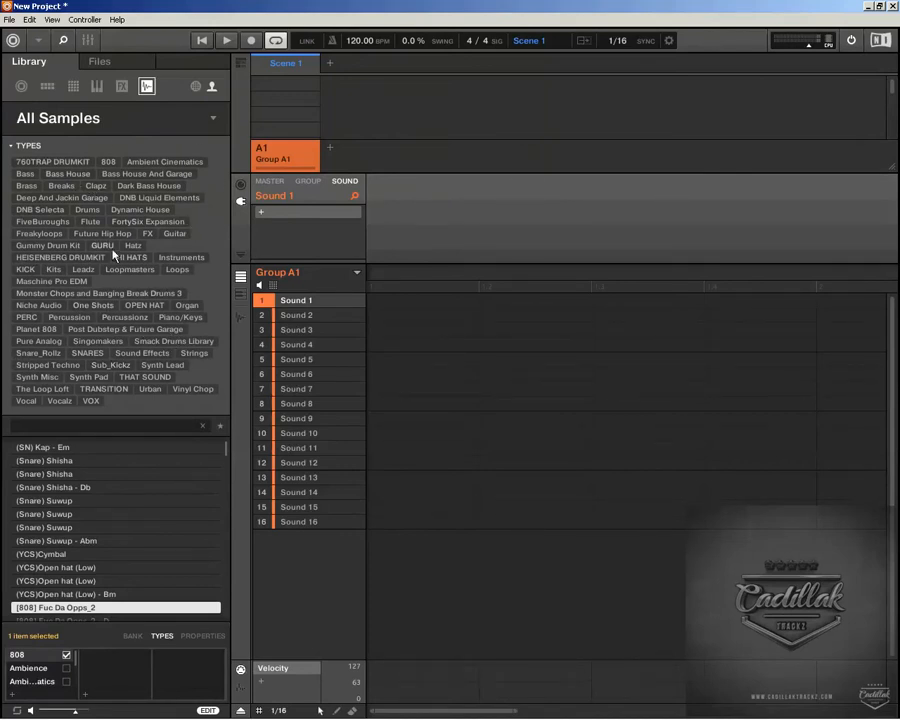
{"action": "left_click", "coordinate": [52, 281]}
{"action": "left_click", "coordinate": [69, 317]}
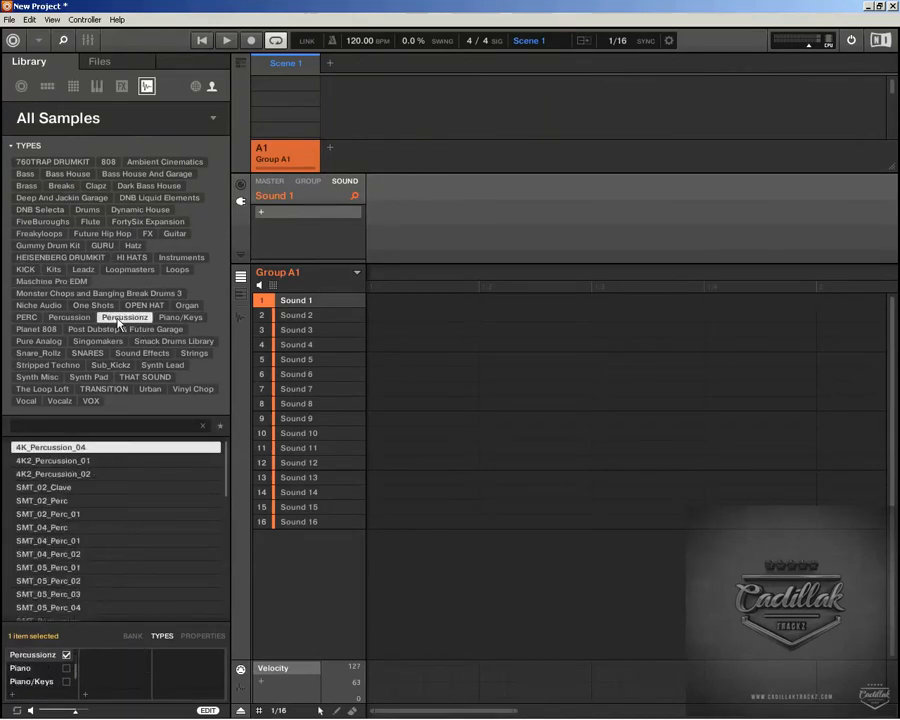
{"action": "left_click", "coordinate": [98, 341]}
{"action": "left_click", "coordinate": [87, 353]}
{"action": "left_click", "coordinate": [100, 366]}
{"action": "left_click", "coordinate": [89, 377]}
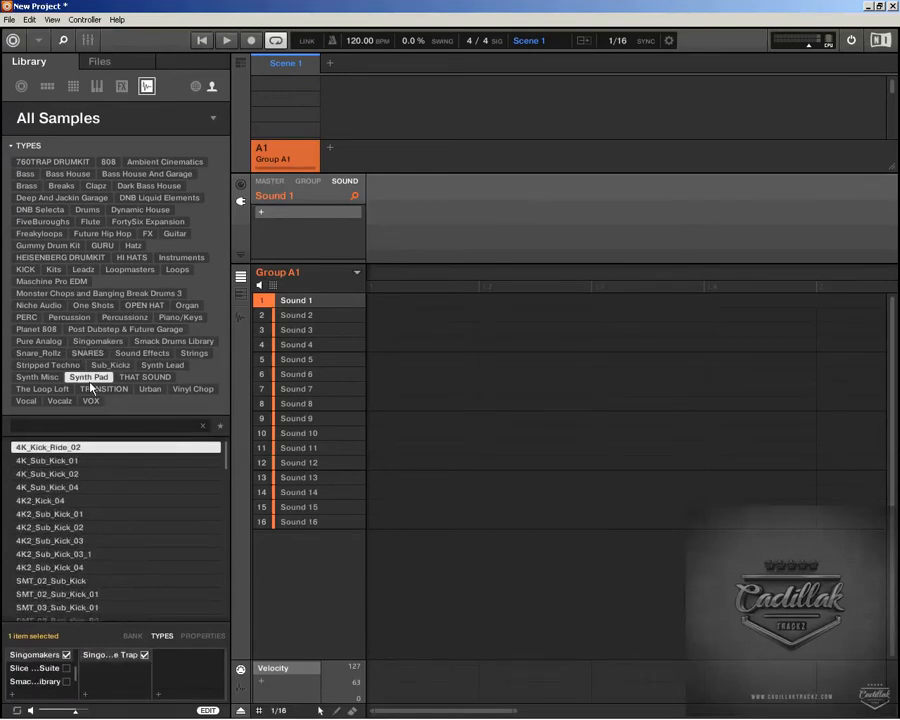
{"action": "left_click", "coordinate": [102, 389]}
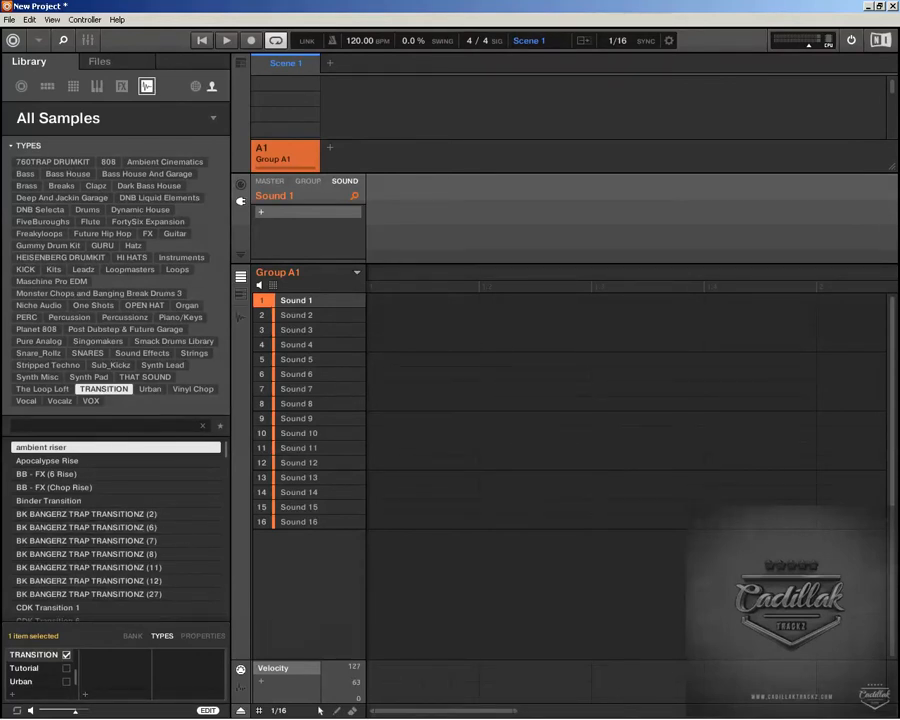
{"action": "left_click", "coordinate": [53, 175]}
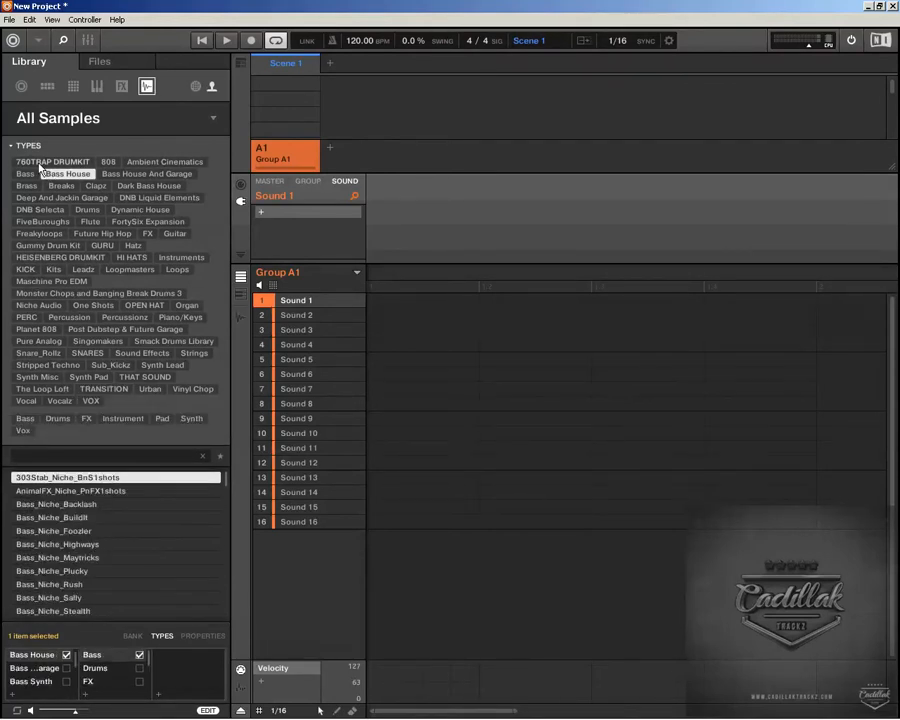
{"action": "left_click", "coordinate": [40, 162]}
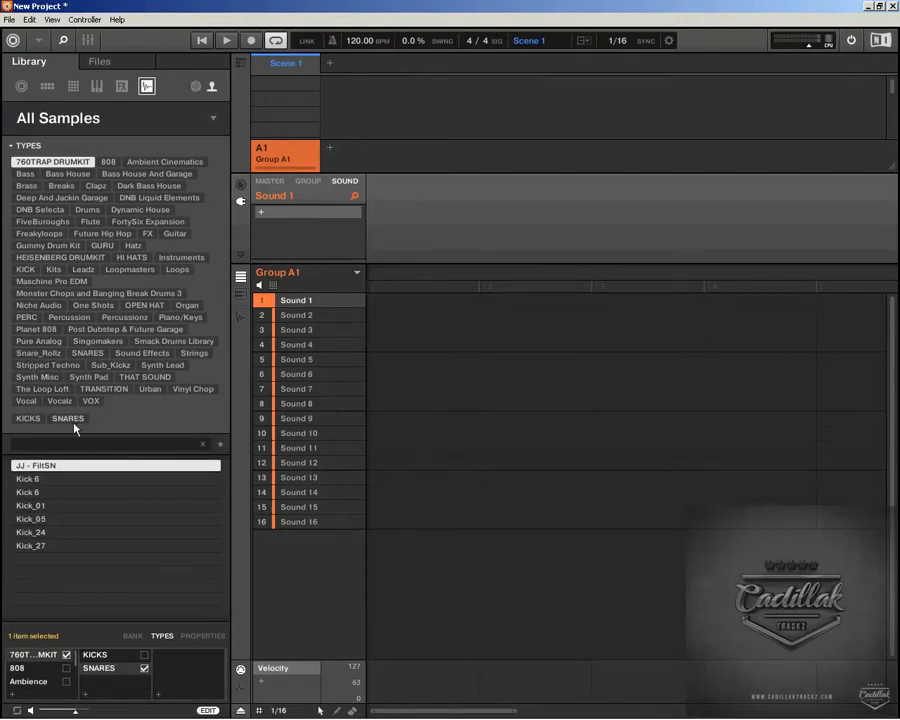
Step: Filter the samples to the CADILLAKTRACKZ KIT 2017 library and look through its banks and types
{"action": "left_click", "coordinate": [212, 120]}
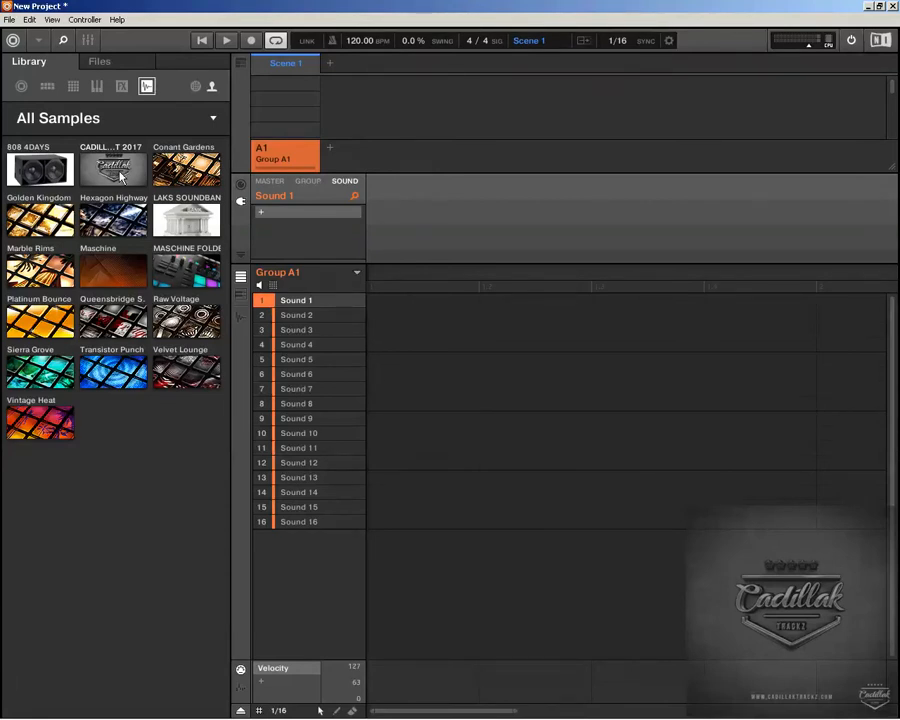
{"action": "left_click", "coordinate": [120, 176]}
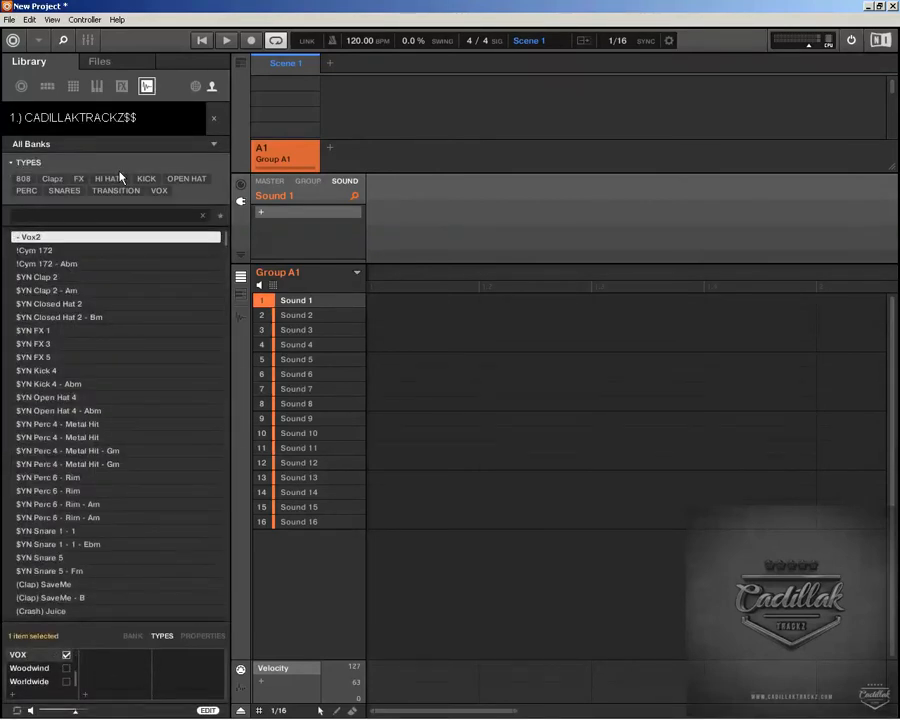
{"action": "left_click", "coordinate": [211, 146]}
{"action": "left_click", "coordinate": [211, 146]}
{"action": "left_click", "coordinate": [211, 146]}
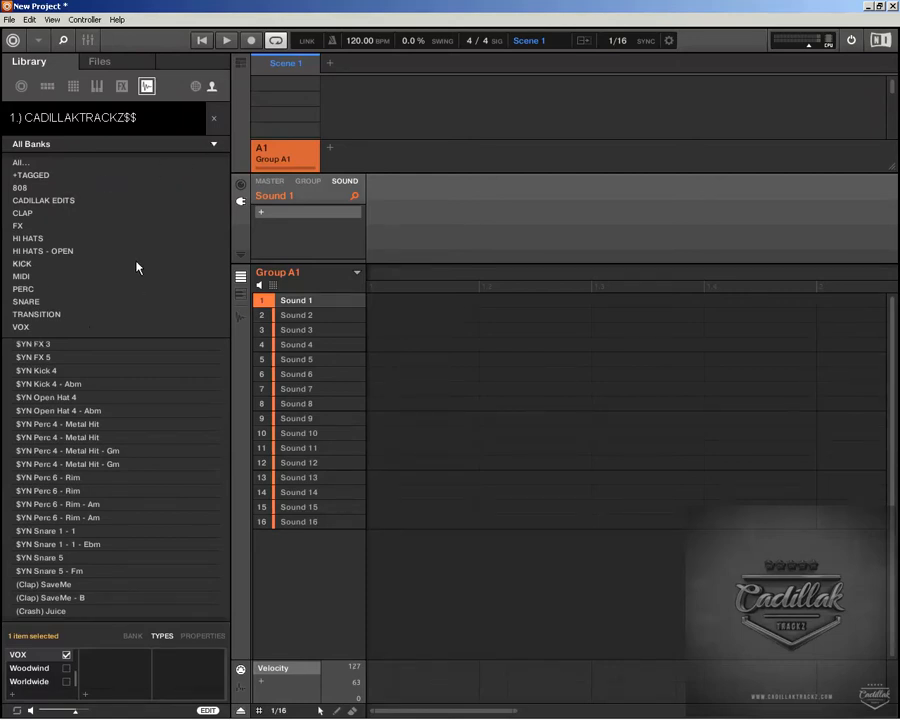
{"action": "left_click", "coordinate": [213, 146]}
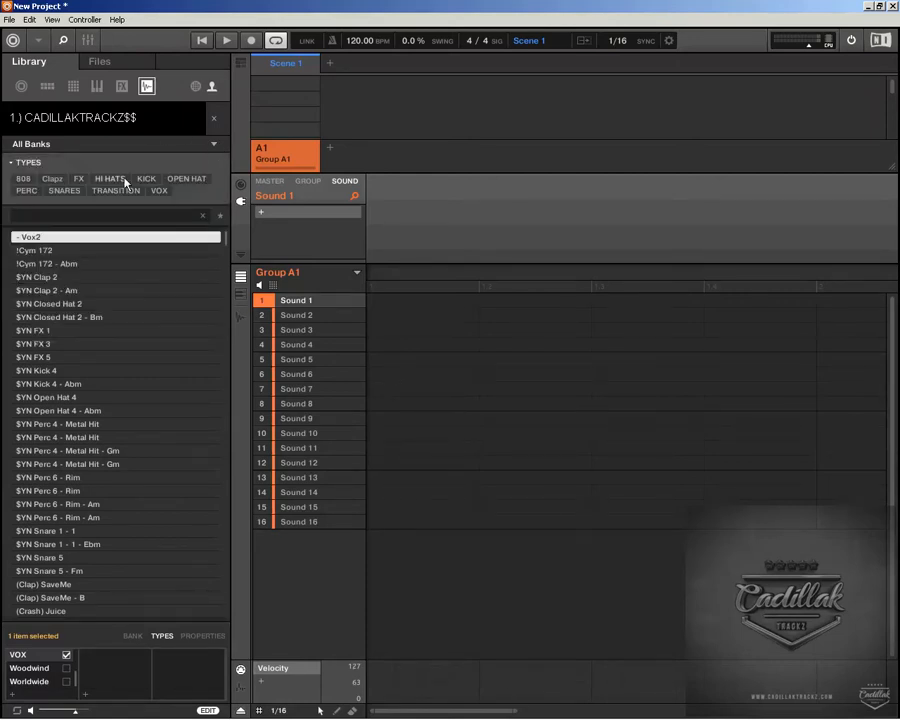
{"action": "left_click", "coordinate": [38, 164]}
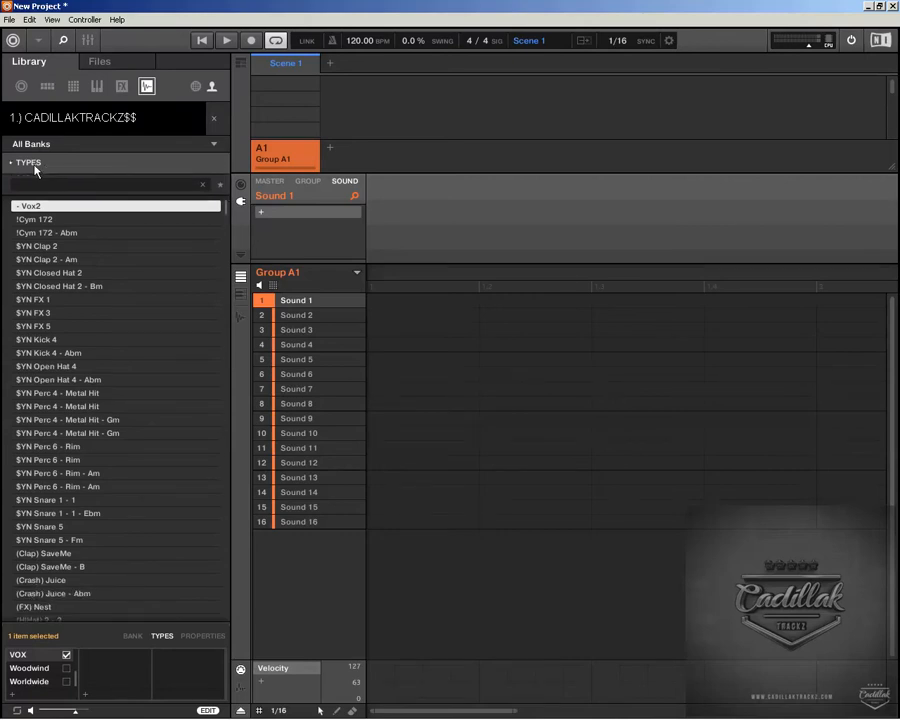
{"action": "left_click", "coordinate": [28, 164]}
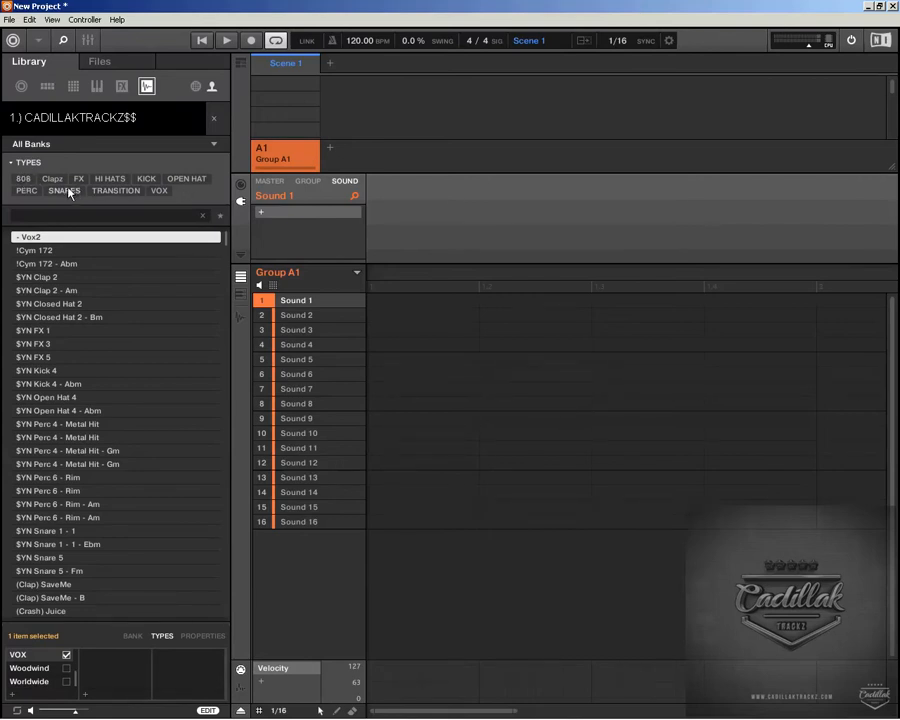
Step: Select the samples from [OHat] Ride - 1 through [PBS] Cook Up Hat and check their type tags and the bank list
{"action": "left_click_drag", "start_coordinate": [225, 246], "coordinate": [108, 251]}
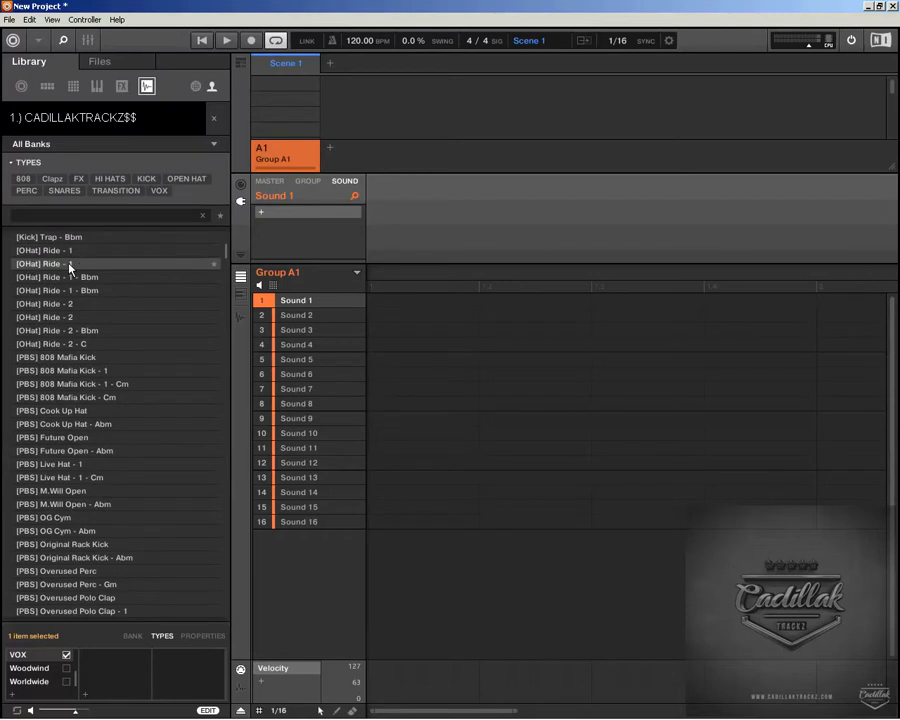
{"action": "left_click", "coordinate": [92, 265]}
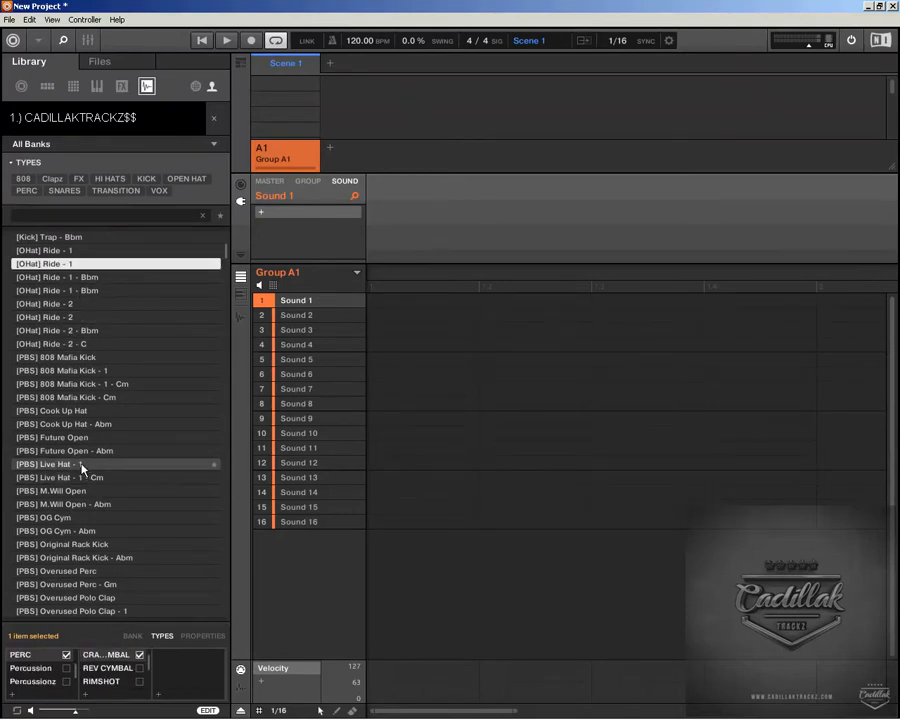
{"action": "left_click", "coordinate": [62, 411], "text": "shift"}
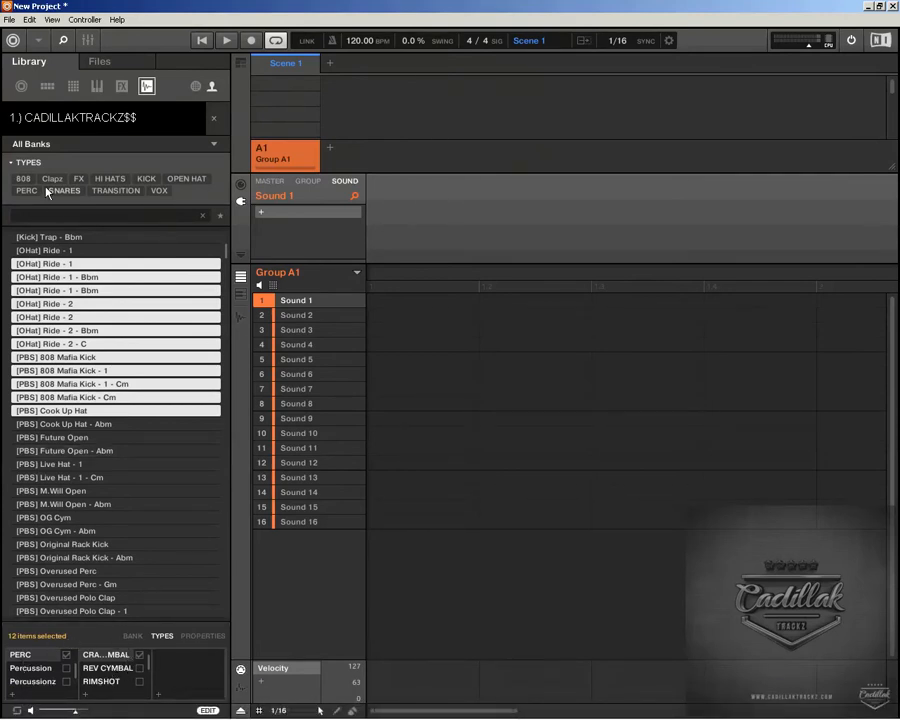
{"action": "left_click", "coordinate": [215, 146]}
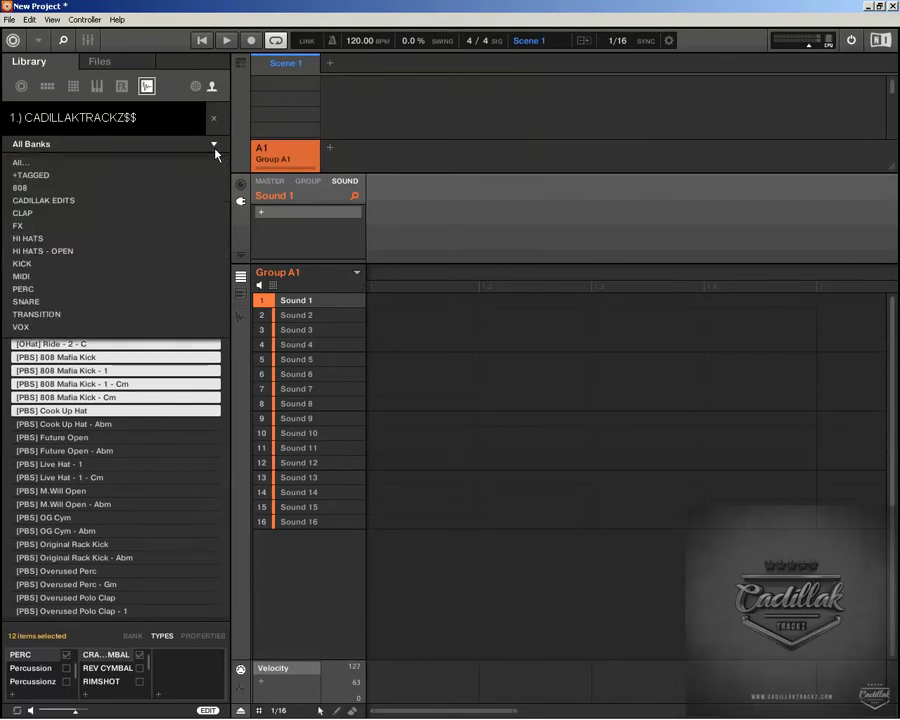
{"action": "left_click", "coordinate": [214, 147]}
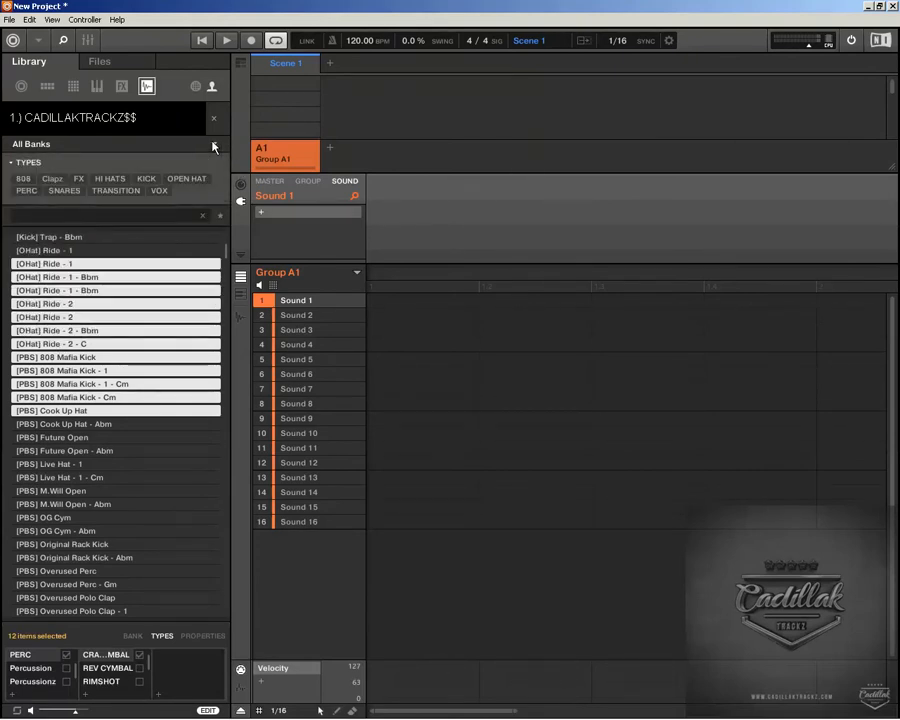
Step: Check the type tags of [PBS] Future Open - Abm and [OHat] Ride - 1, then return to all samples
{"action": "left_click", "coordinate": [120, 451]}
{"action": "left_click", "coordinate": [104, 250]}
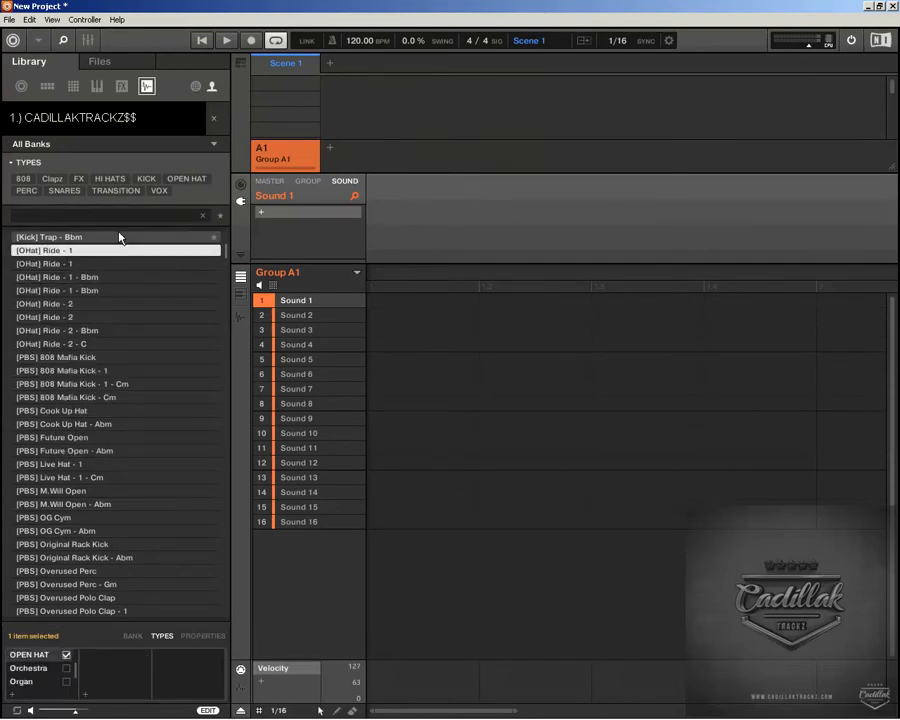
{"action": "left_click", "coordinate": [220, 124]}
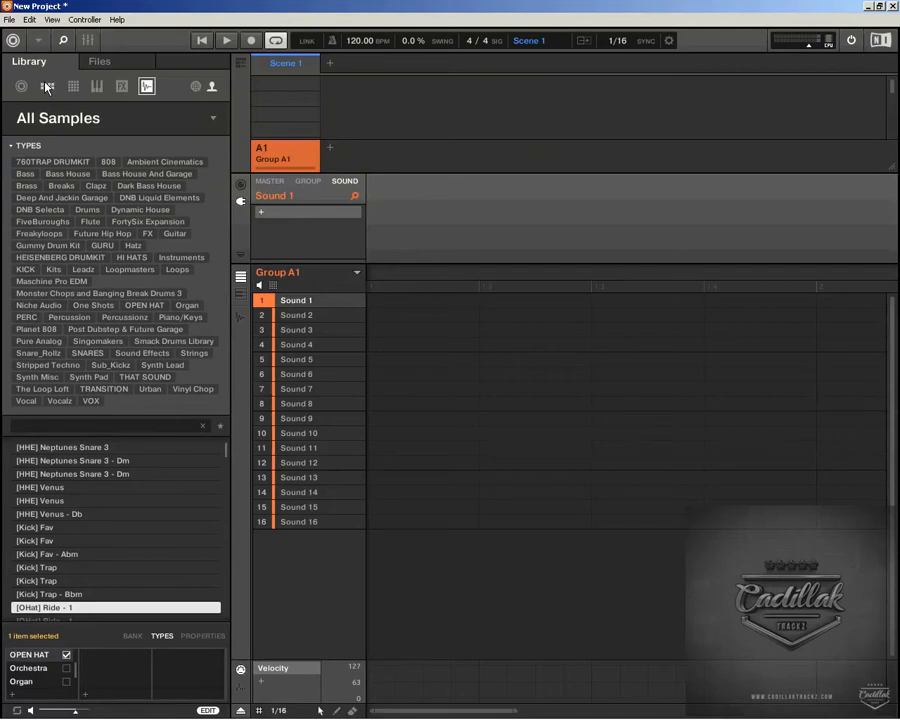
{"action": "left_click", "coordinate": [9, 19]}
{"action": "left_click", "coordinate": [50, 163]}
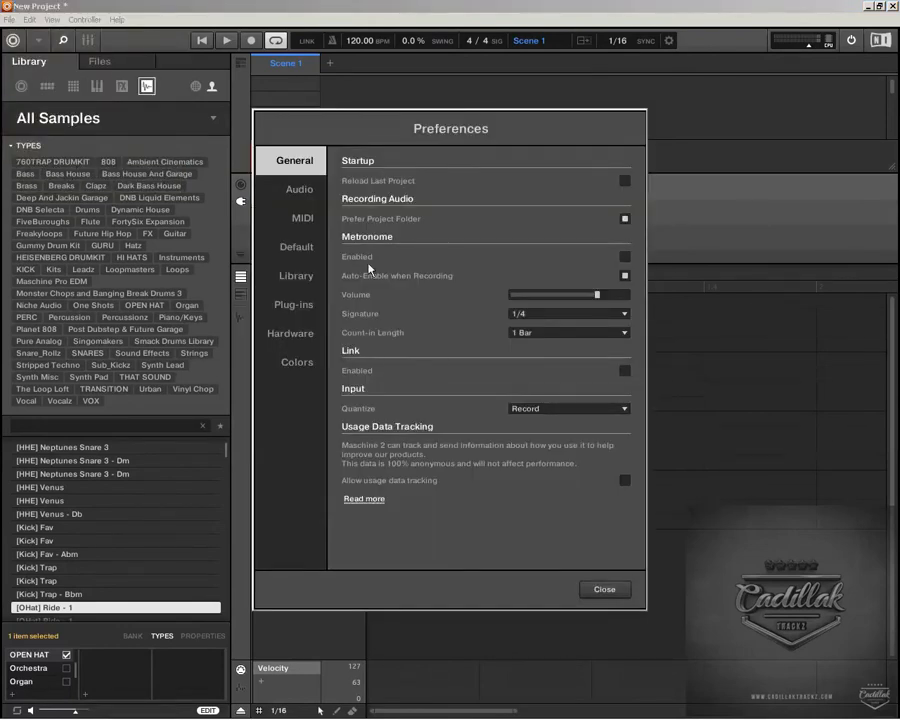
{"action": "mouse_move", "coordinate": [171, 710]}
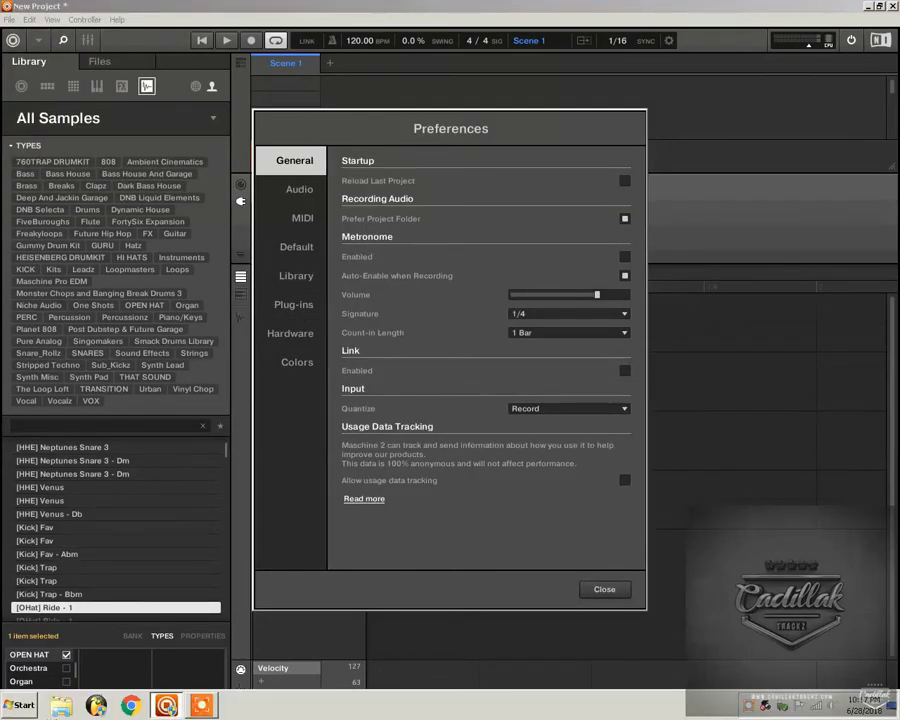
{"action": "left_click", "coordinate": [60, 706]}
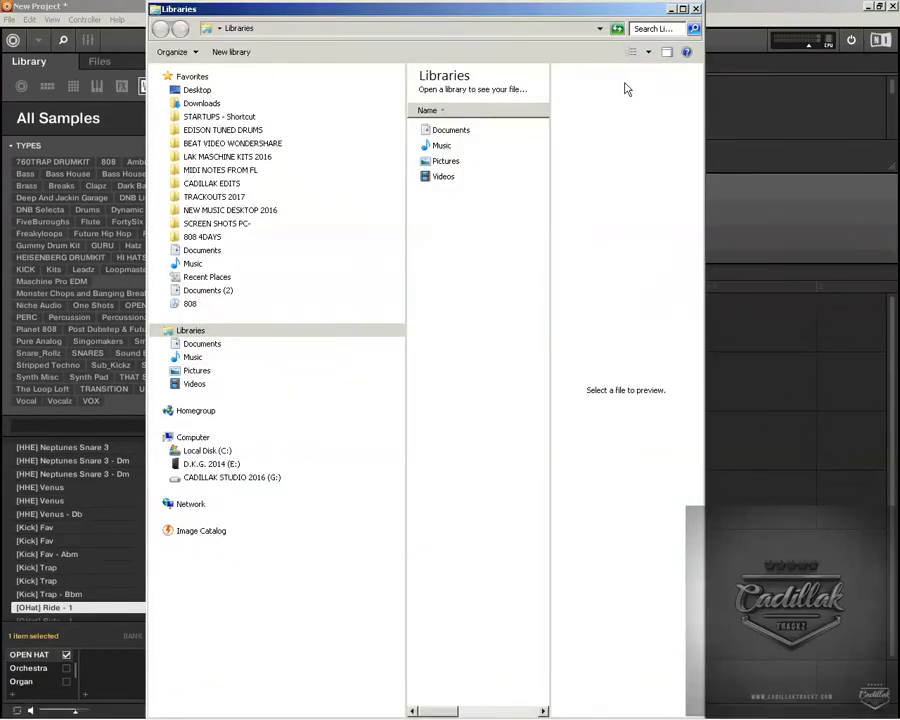
{"action": "left_click", "coordinate": [673, 10]}
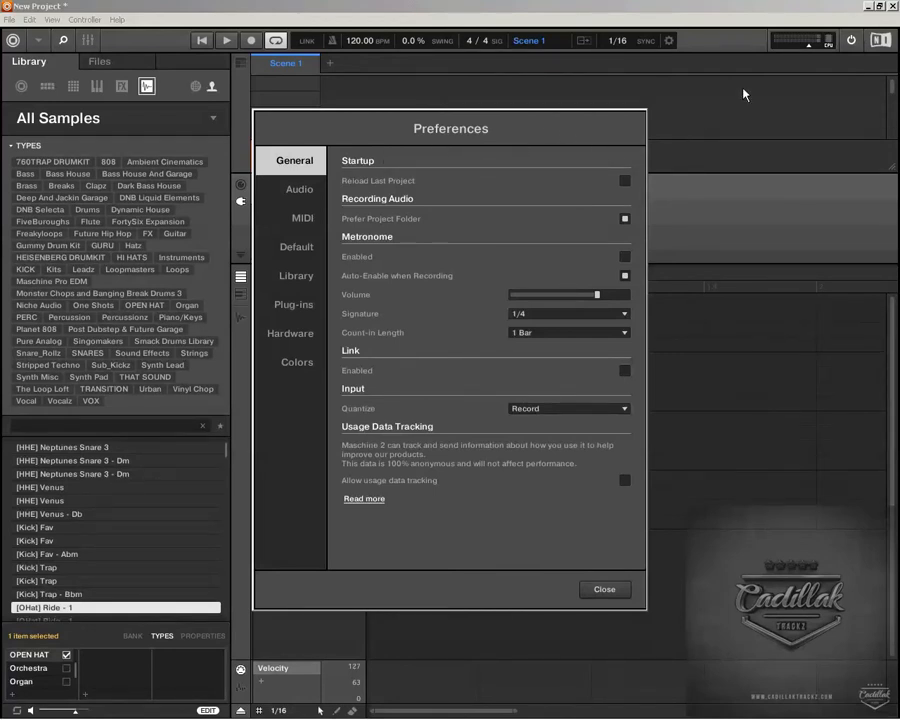
Step: Switch to Windows Explorer, examine the Groups folder inside MASCHINE FOLDER on the G: drive, and close the window
{"action": "left_click", "coordinate": [20, 706]}
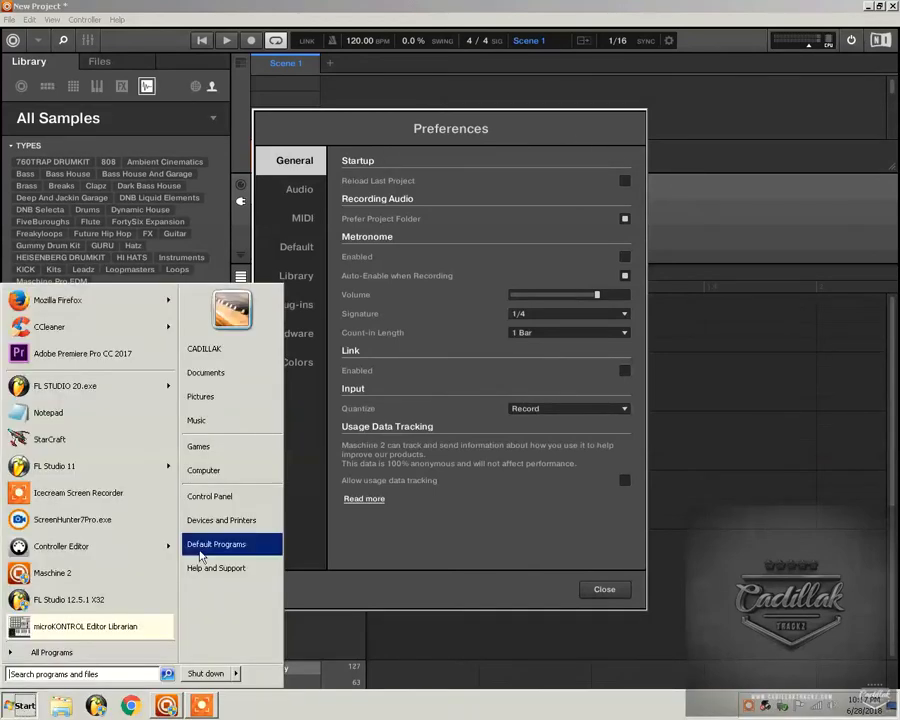
{"action": "left_click", "coordinate": [205, 471]}
{"action": "left_click", "coordinate": [230, 477]}
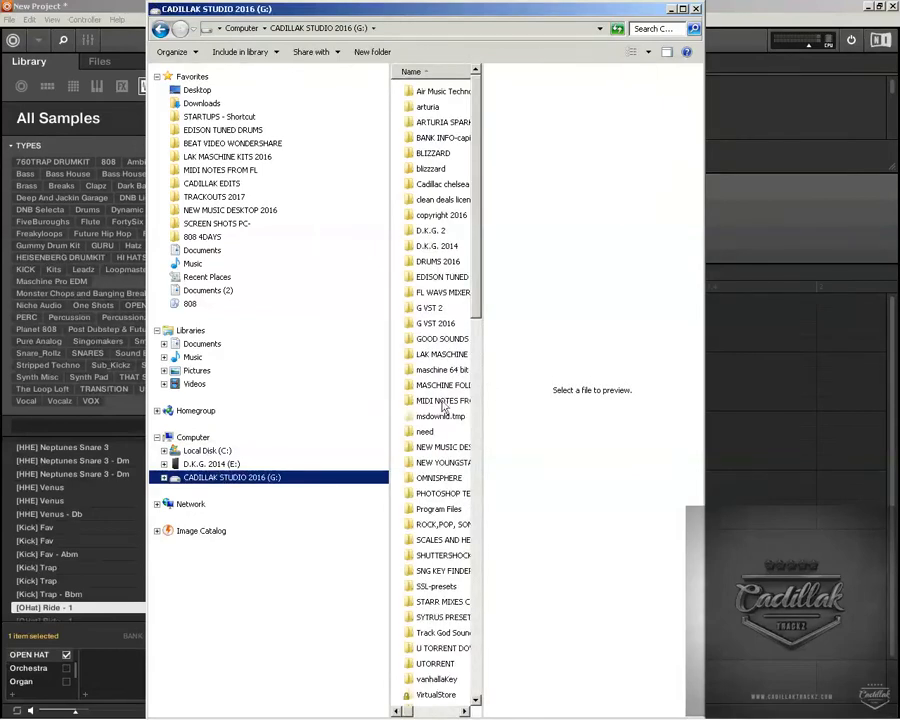
{"action": "double_click", "coordinate": [442, 385]}
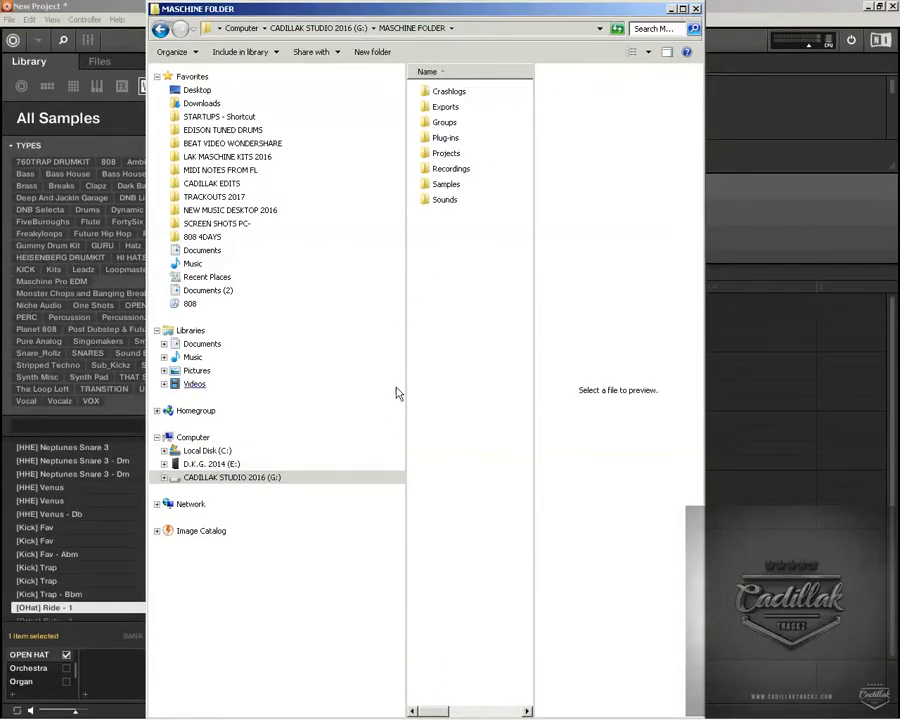
{"action": "double_click", "coordinate": [446, 123]}
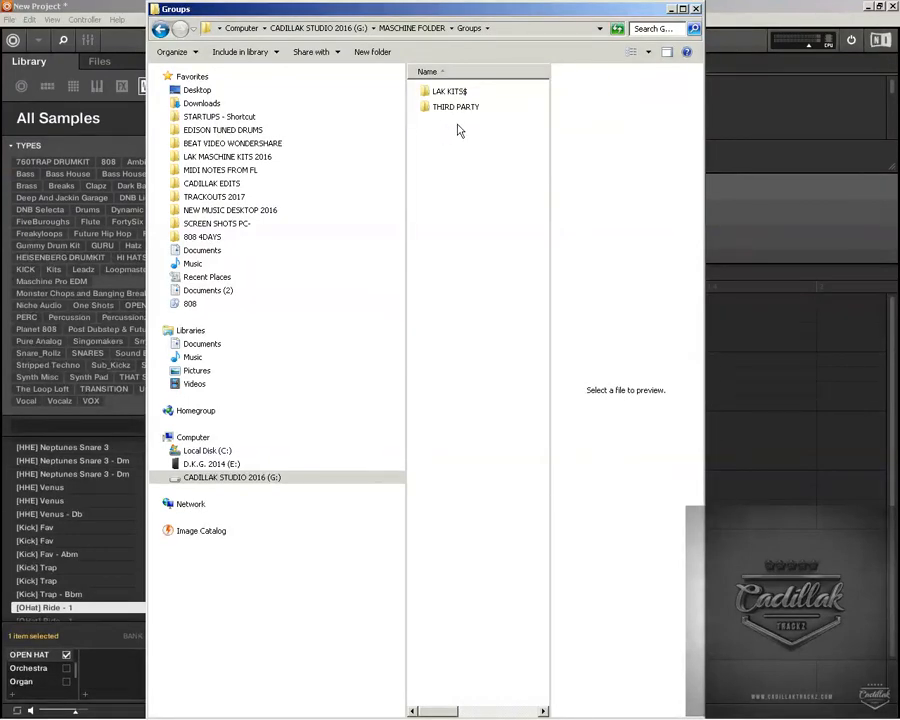
{"action": "left_click", "coordinate": [456, 97]}
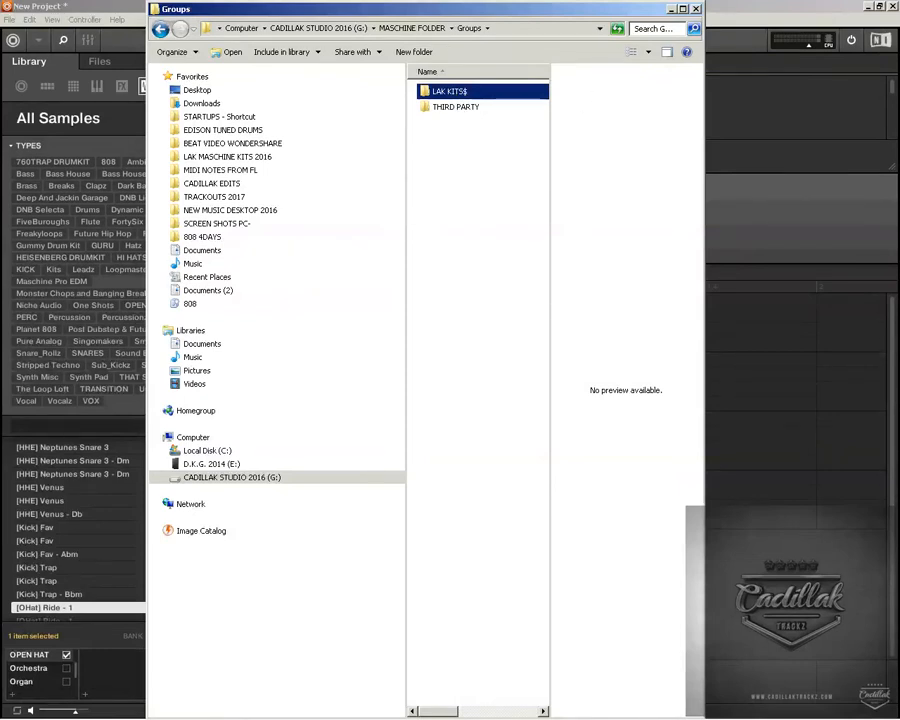
{"action": "left_click", "coordinate": [697, 9]}
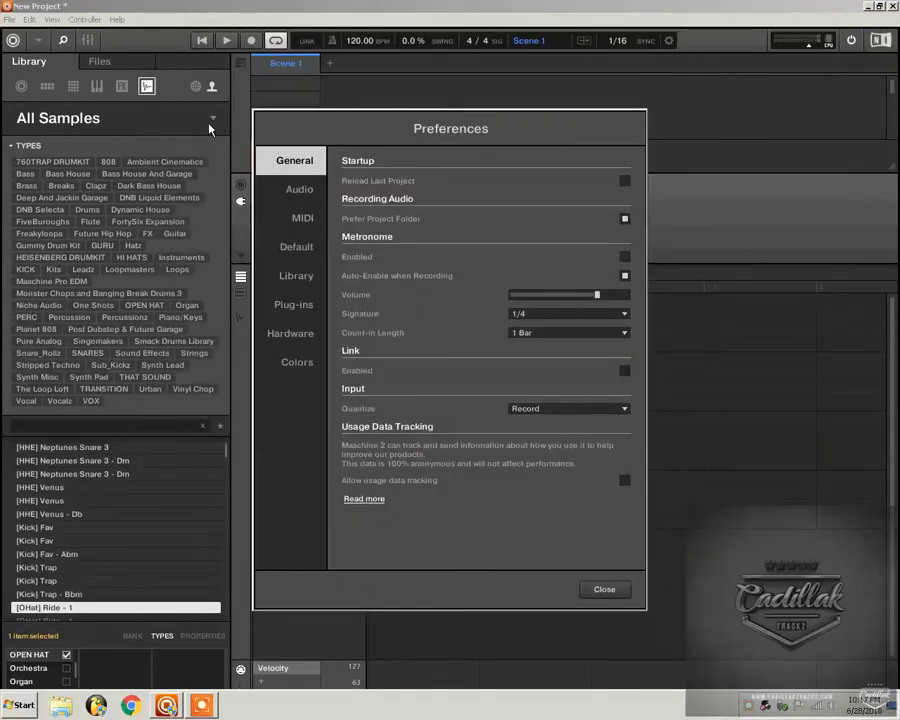
Step: Close the preferences and show the user groups in the library browser
{"action": "left_click", "coordinate": [612, 590]}
{"action": "left_click", "coordinate": [47, 87]}
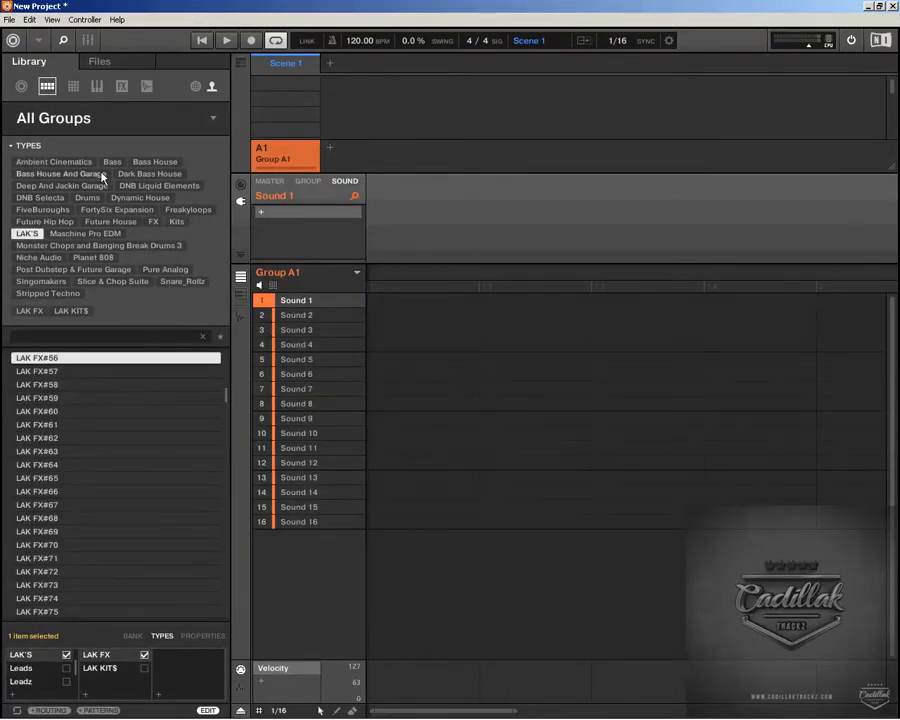
Step: Return to the full list of user groups and check the Maschine Pro EDM and LAK'S types, clearing each filter again
{"action": "left_click", "coordinate": [196, 90]}
{"action": "left_click", "coordinate": [211, 88]}
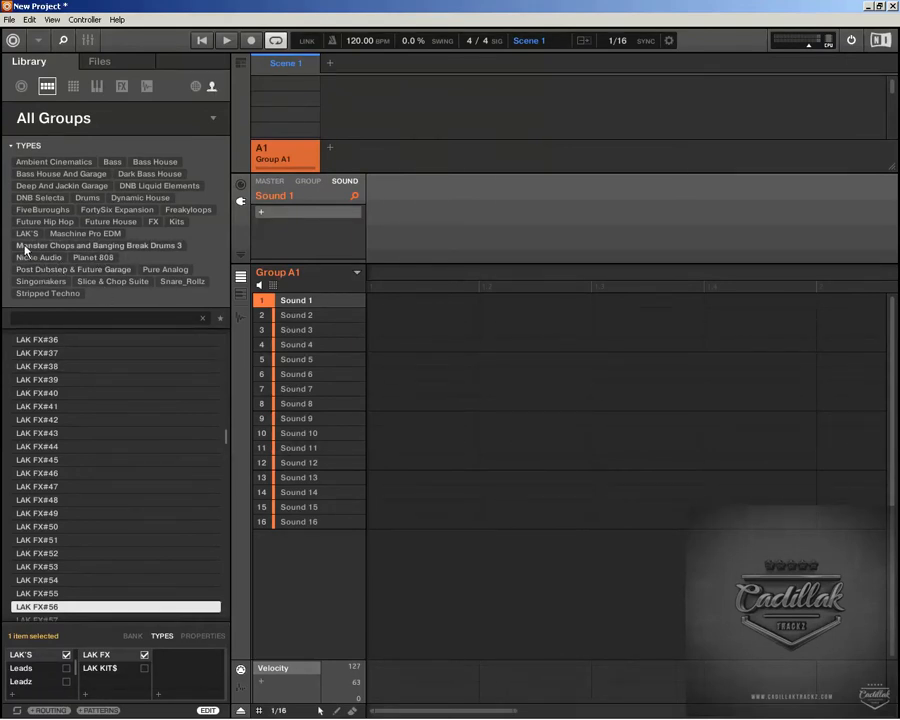
{"action": "left_click", "coordinate": [60, 233]}
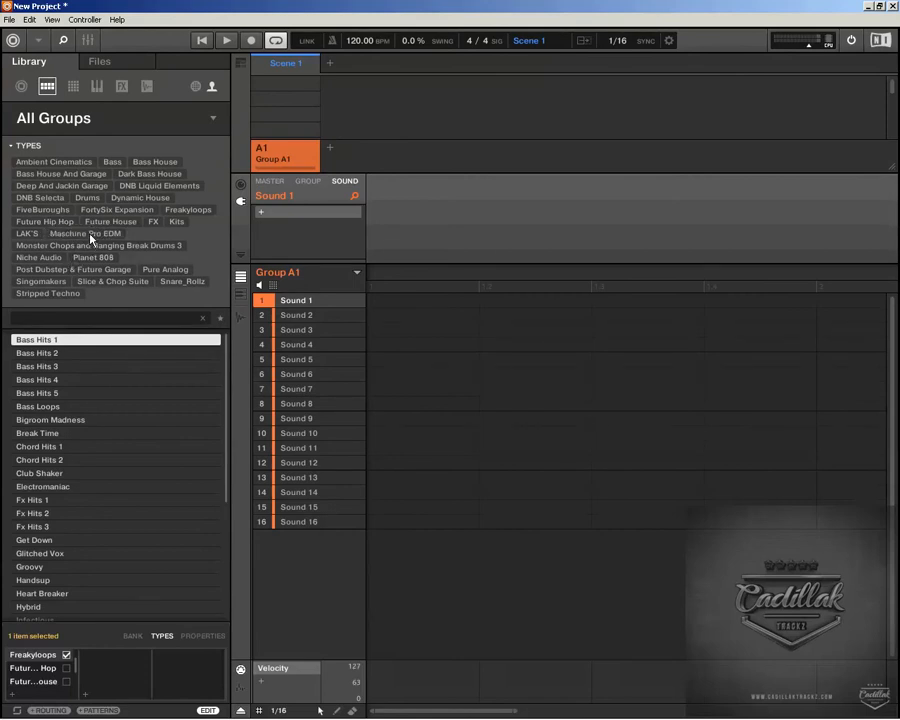
{"action": "left_click", "coordinate": [86, 233]}
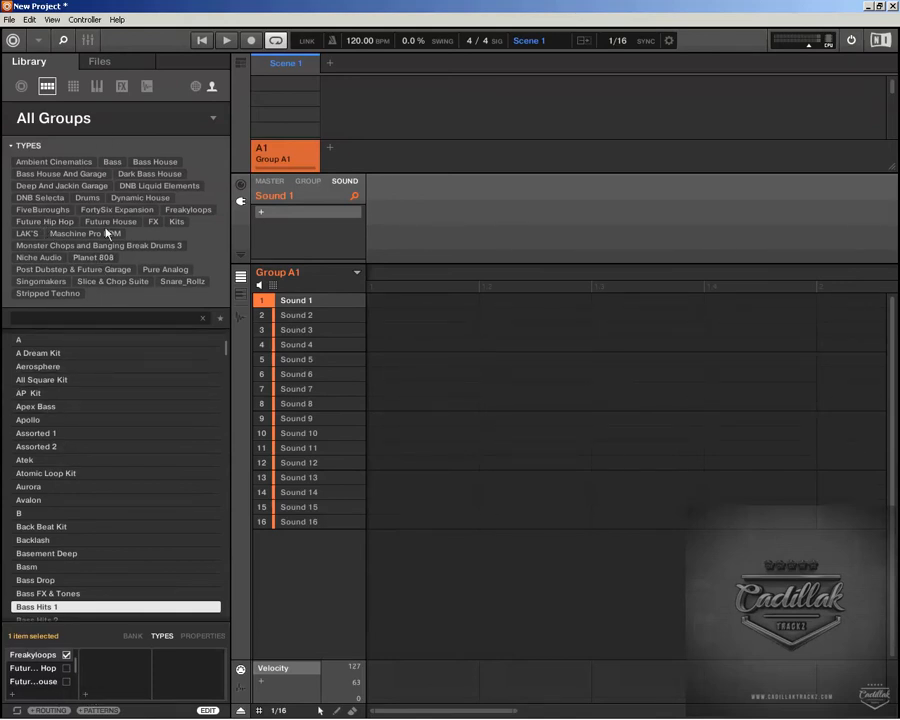
{"action": "left_click", "coordinate": [20, 233]}
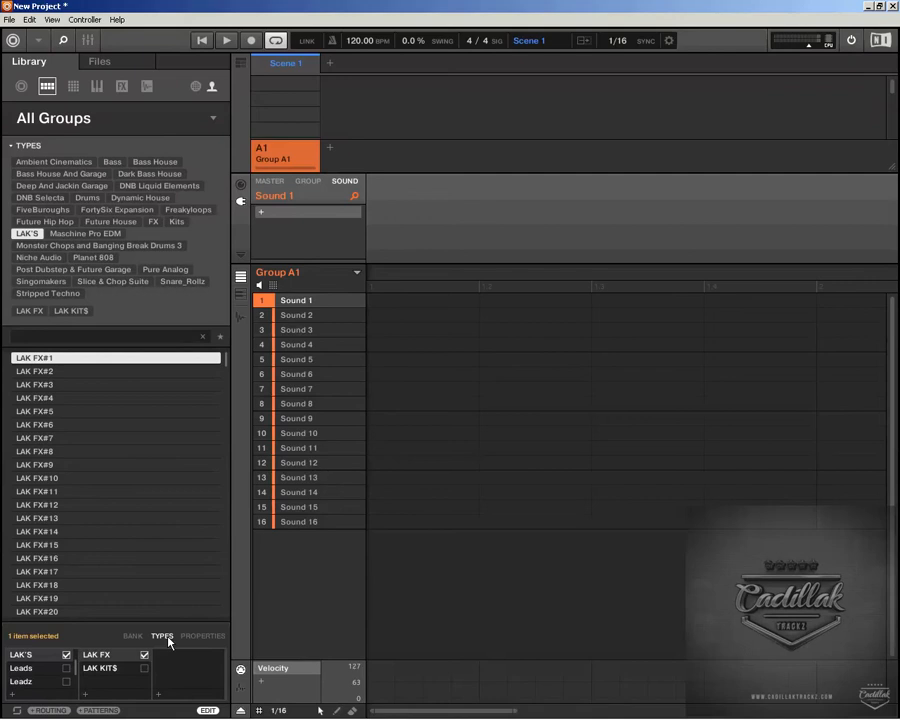
{"action": "left_click", "coordinate": [28, 233]}
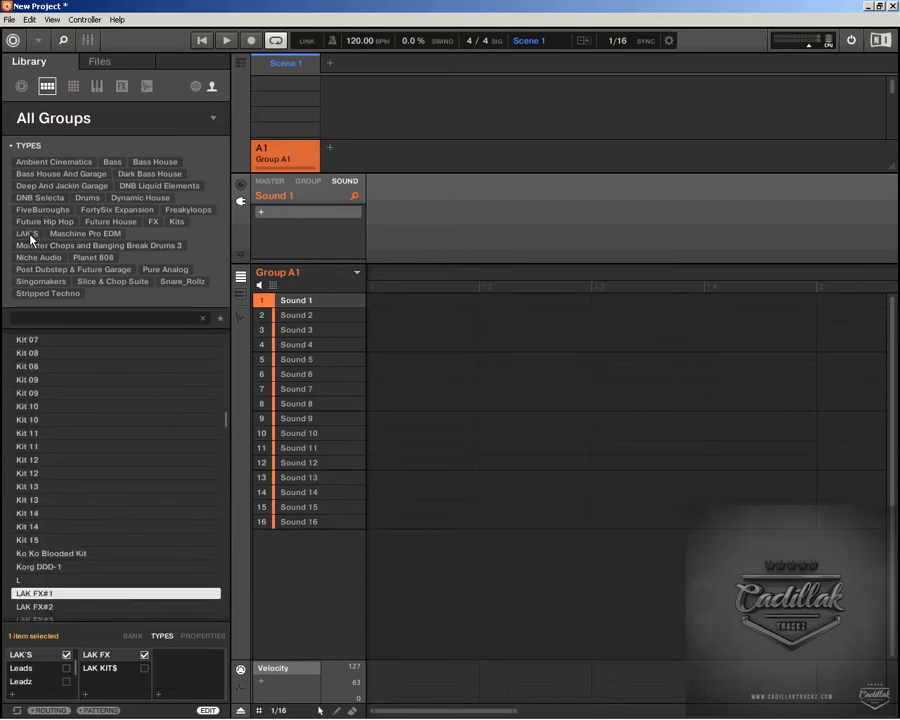
Step: Select the groups from Kit 08 through Kit 15, then check the type tags of Kit 07 and the second Kit 14
{"action": "left_click", "coordinate": [62, 354]}
{"action": "left_click", "coordinate": [63, 539], "text": "shift"}
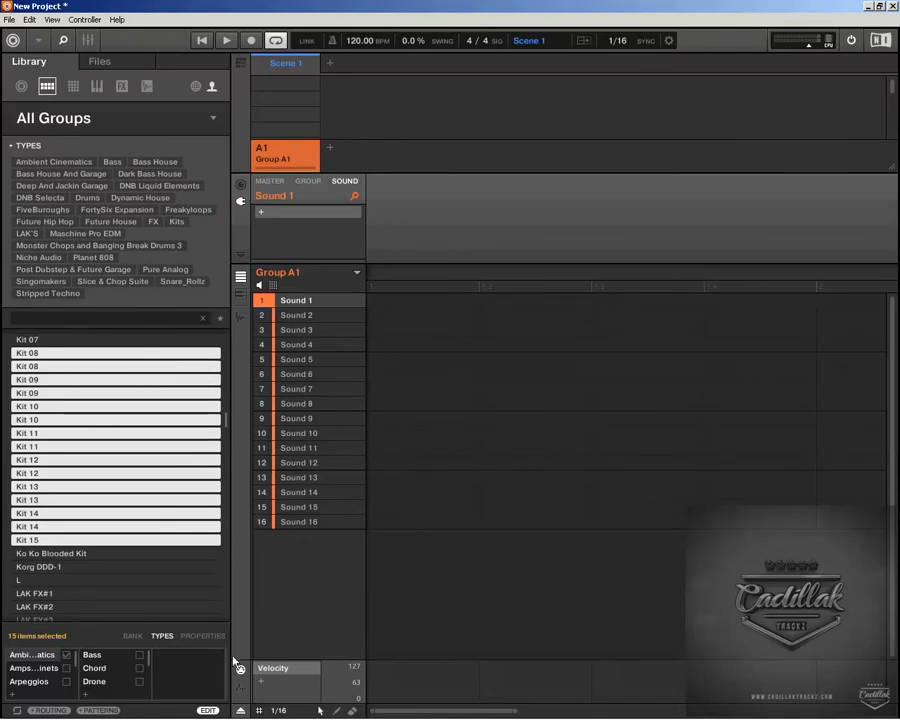
{"action": "left_click", "coordinate": [170, 339]}
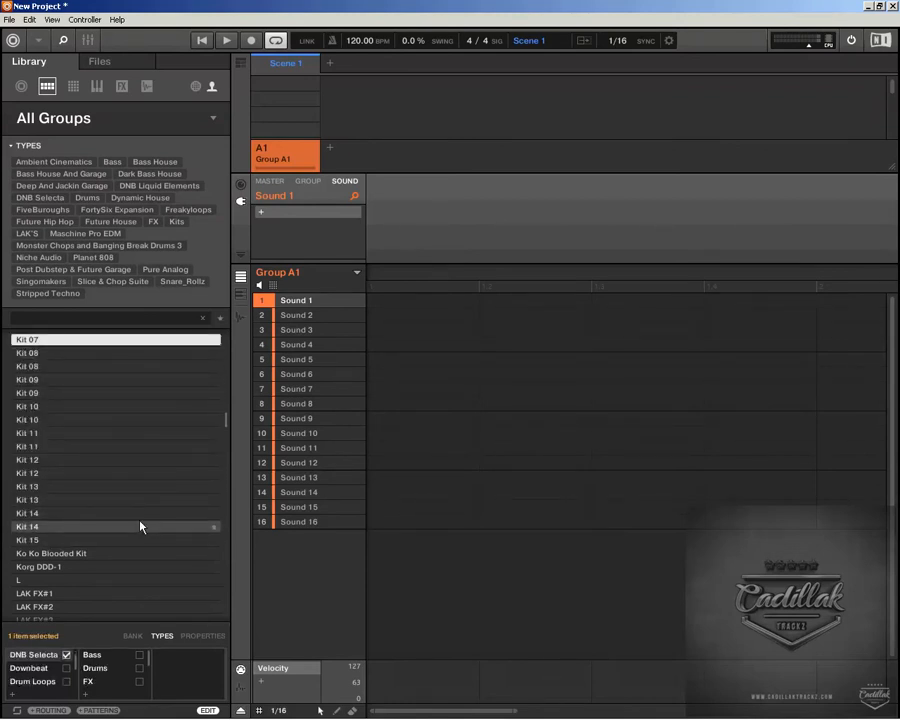
{"action": "left_click", "coordinate": [140, 526]}
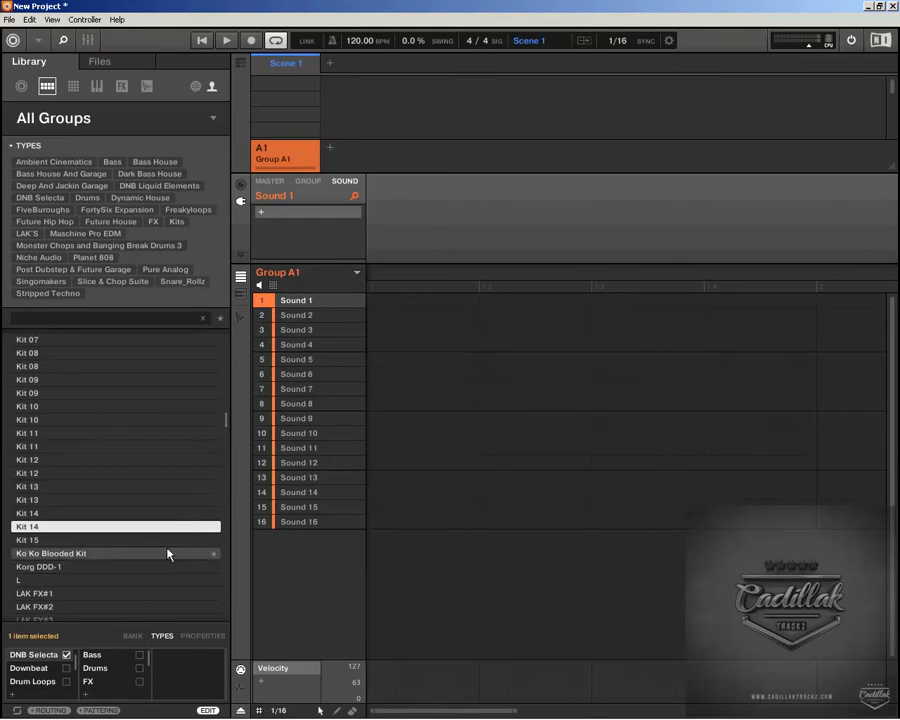
{"action": "left_click", "coordinate": [140, 340]}
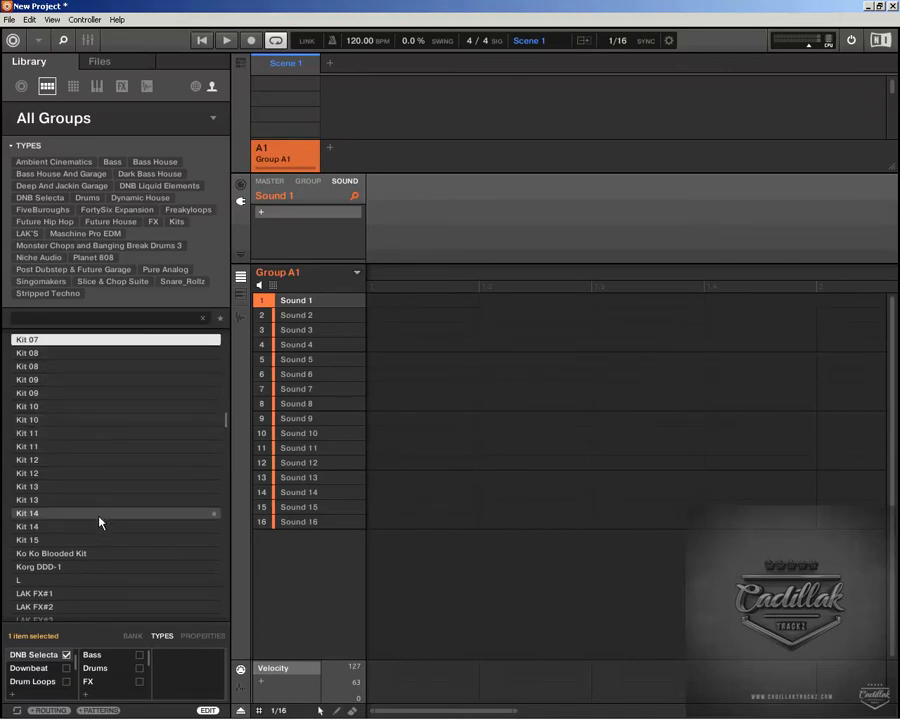
Step: Examine the user content locations in the library preferences and close the preferences
{"action": "left_click", "coordinate": [9, 19]}
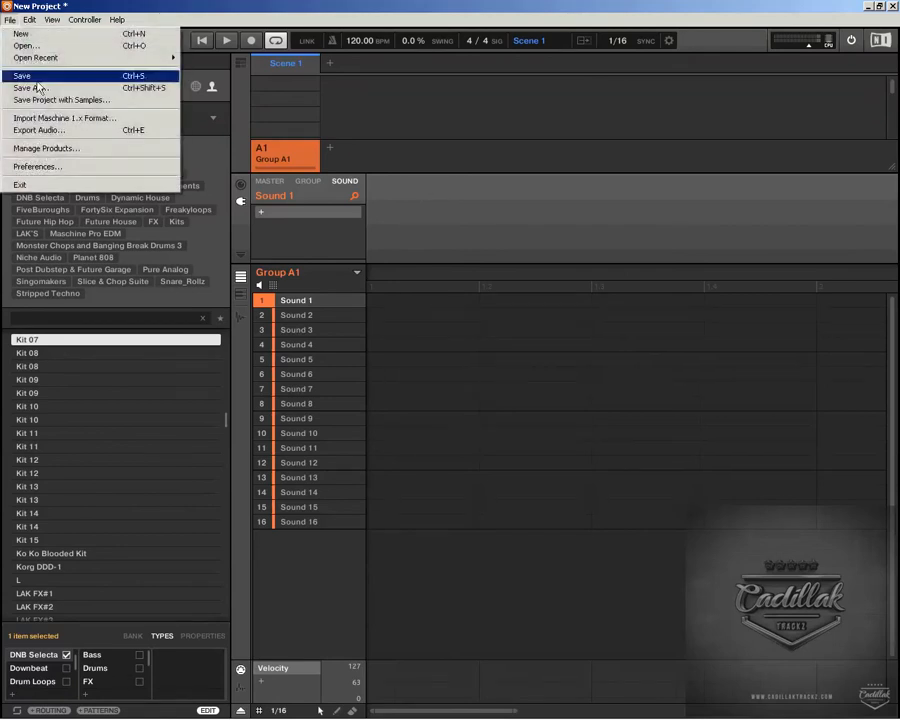
{"action": "left_click", "coordinate": [32, 170]}
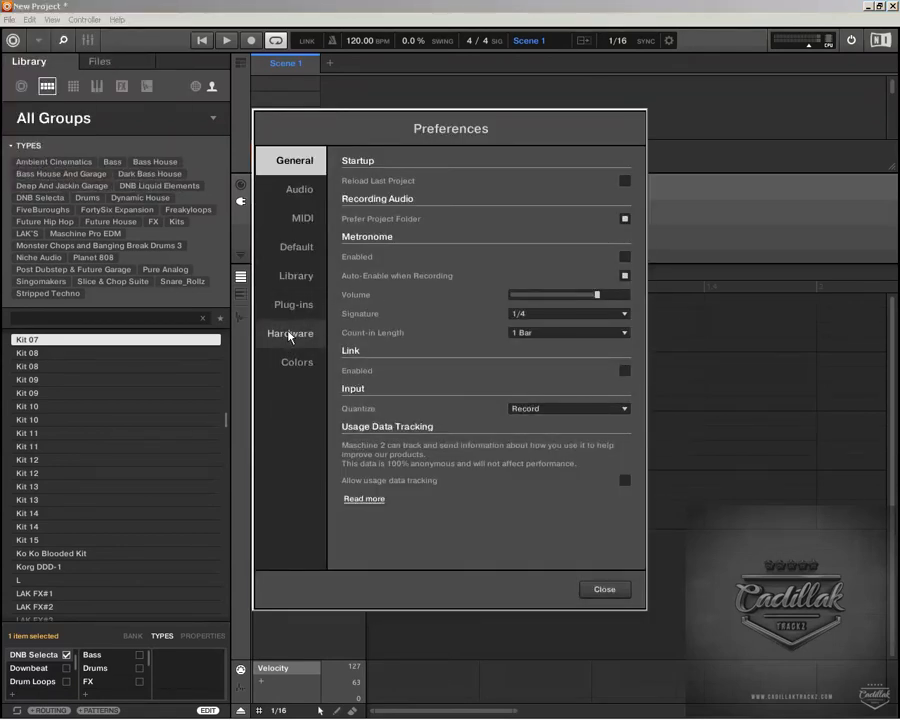
{"action": "left_click", "coordinate": [303, 280]}
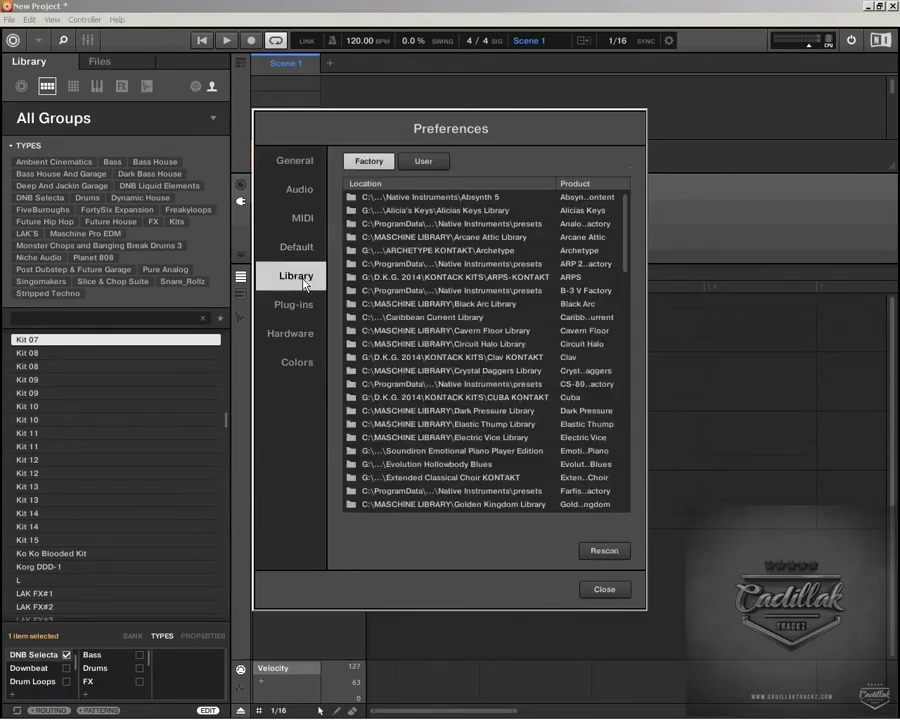
{"action": "left_click", "coordinate": [423, 161]}
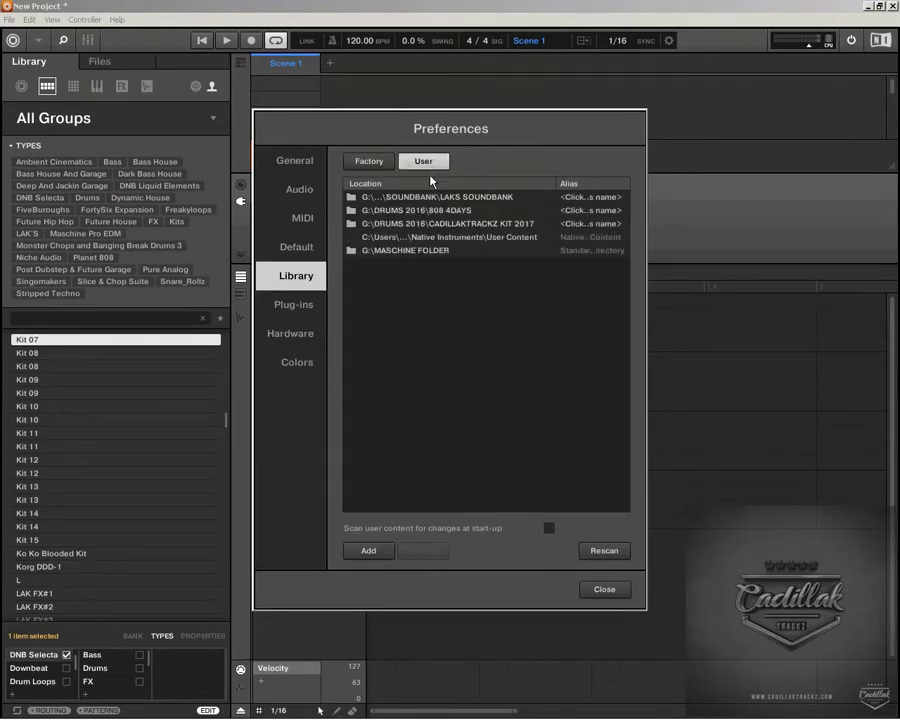
{"action": "left_click", "coordinate": [582, 588]}
{"action": "left_click", "coordinate": [870, 6]}
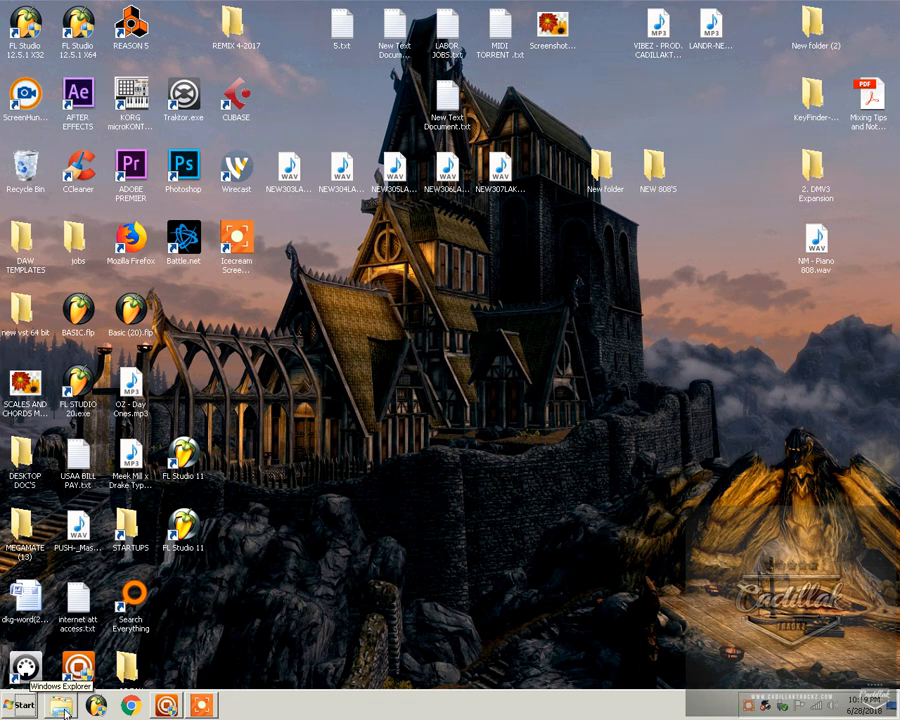
{"action": "left_click", "coordinate": [201, 707]}
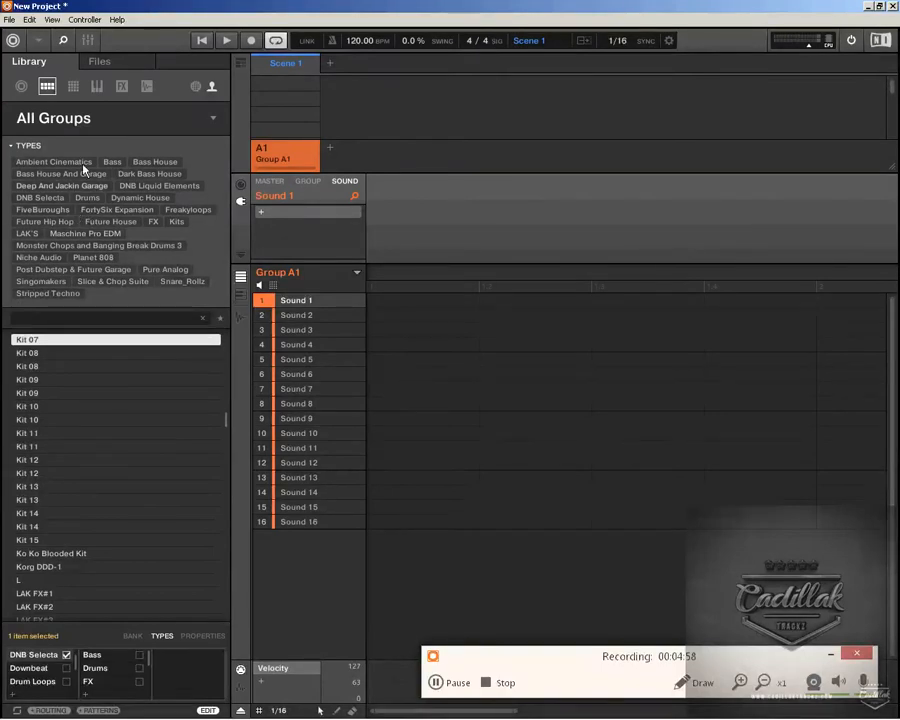
{"action": "left_click", "coordinate": [123, 117]}
{"action": "left_click", "coordinate": [123, 117]}
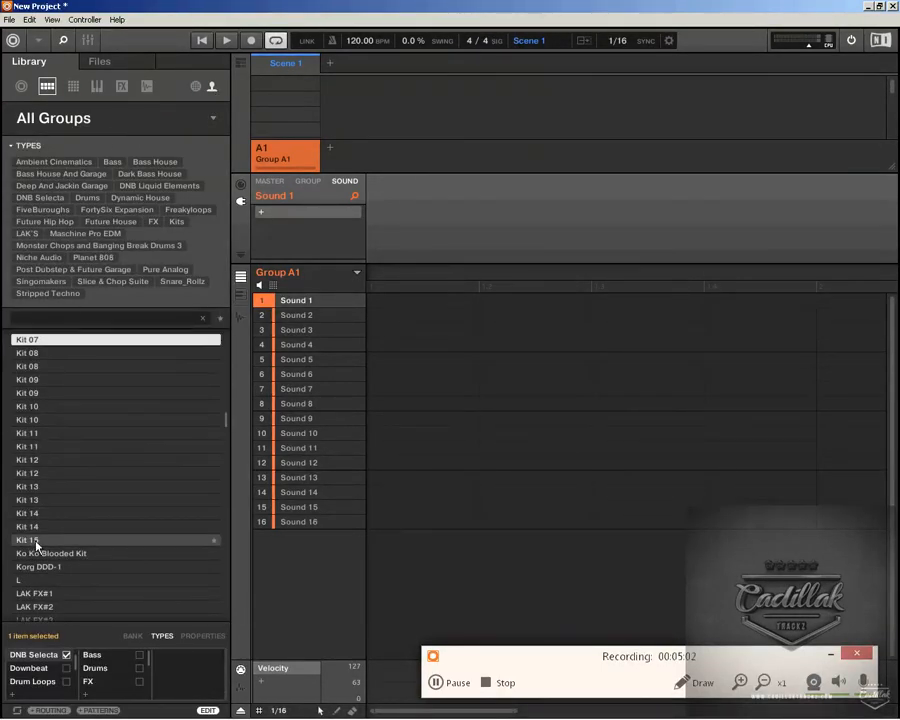
Step: Select the groups from Kit 07 through the first Kit 12, then check the type tags of Kit 10 and Kit 08
{"action": "left_click_drag", "start_coordinate": [40, 340], "coordinate": [60, 459]}
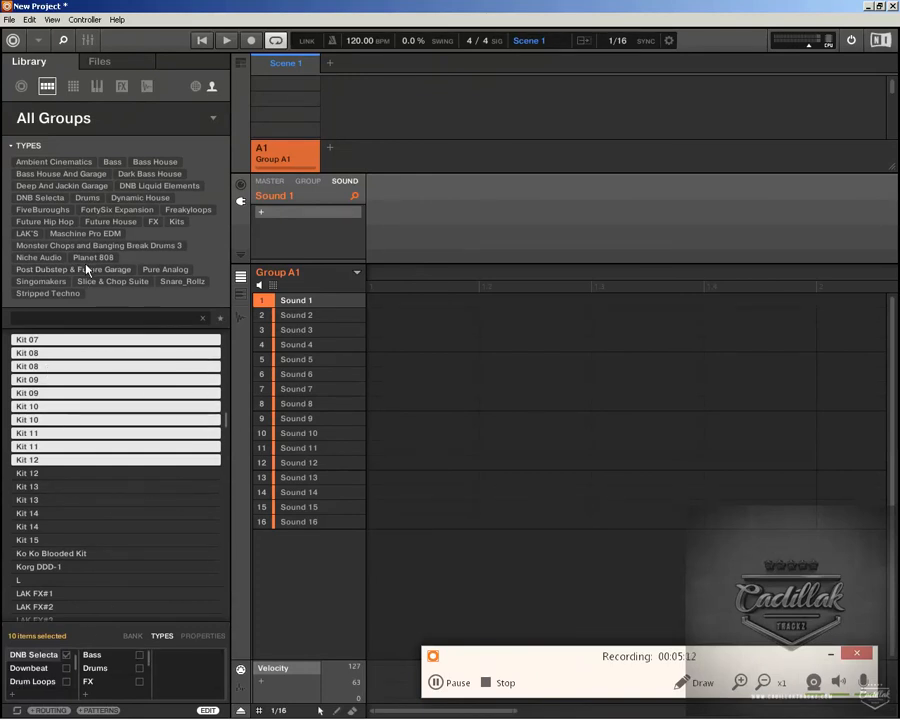
{"action": "left_click", "coordinate": [58, 411]}
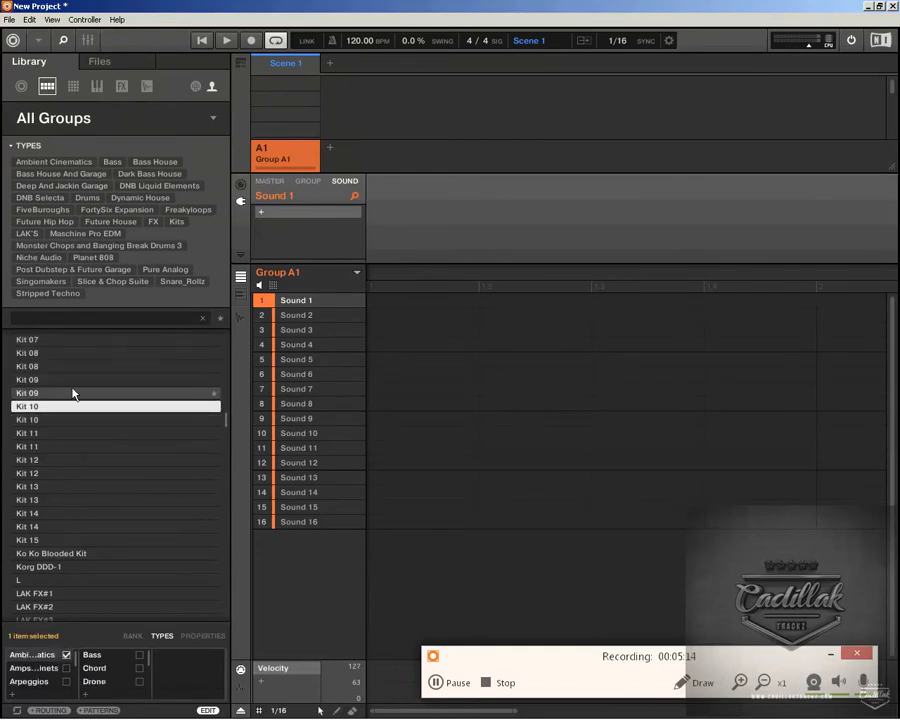
{"action": "left_click", "coordinate": [48, 355]}
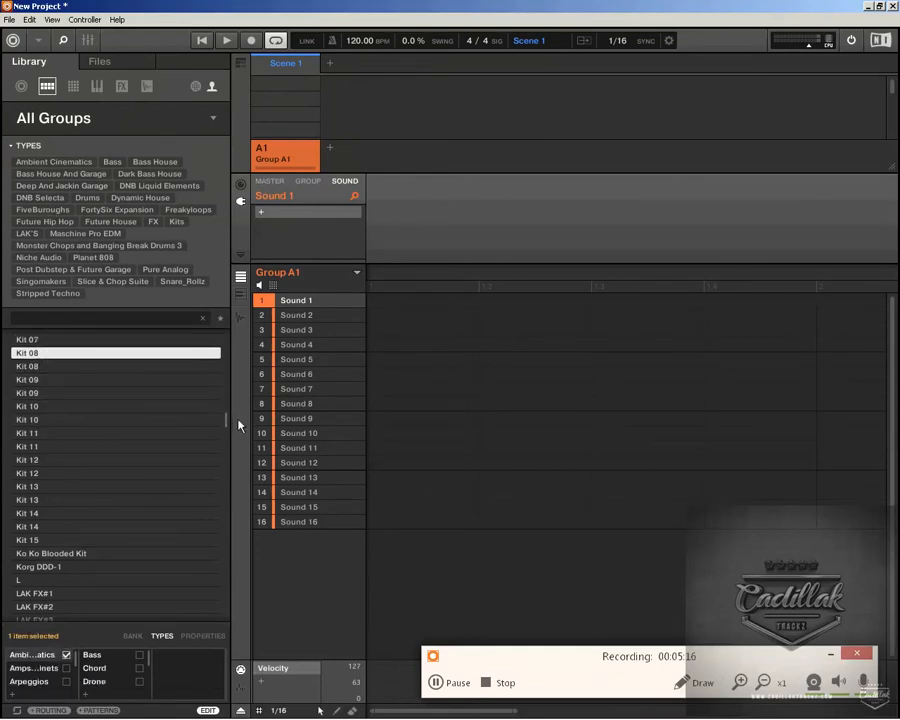
Step: Look through the start of the user group list, filter it by the Future Hip Hop type and clear the filter
{"action": "left_click_drag", "start_coordinate": [225, 429], "coordinate": [210, 340]}
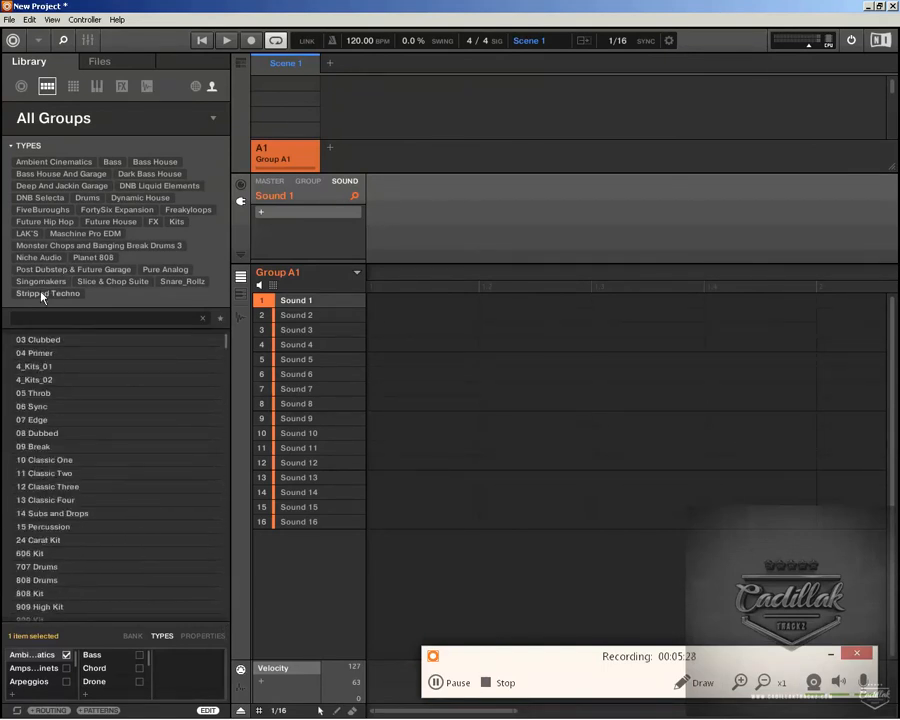
{"action": "left_click", "coordinate": [48, 223]}
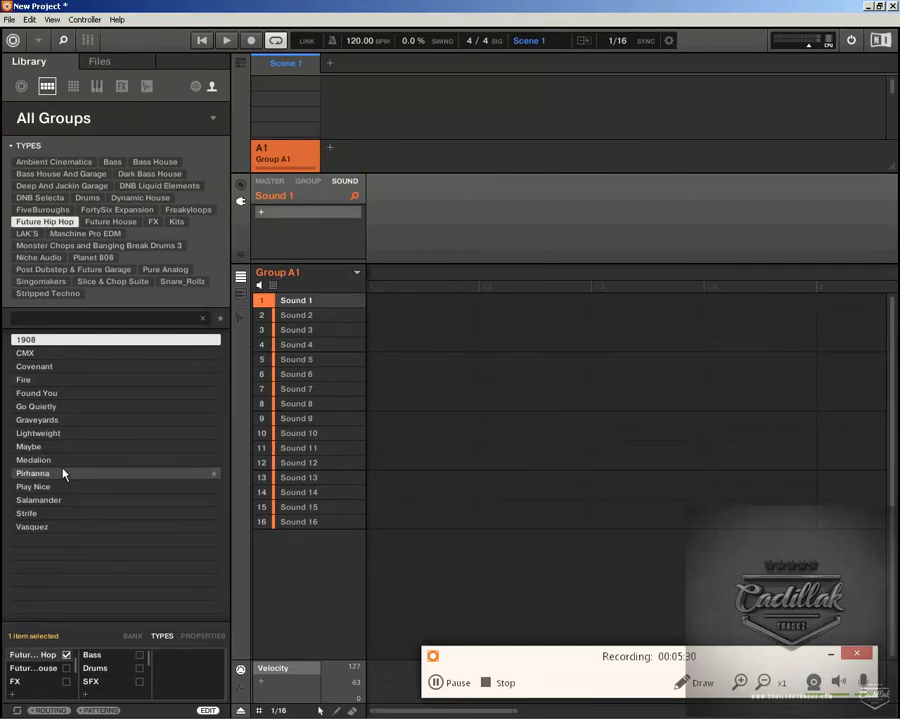
{"action": "left_click", "coordinate": [48, 223]}
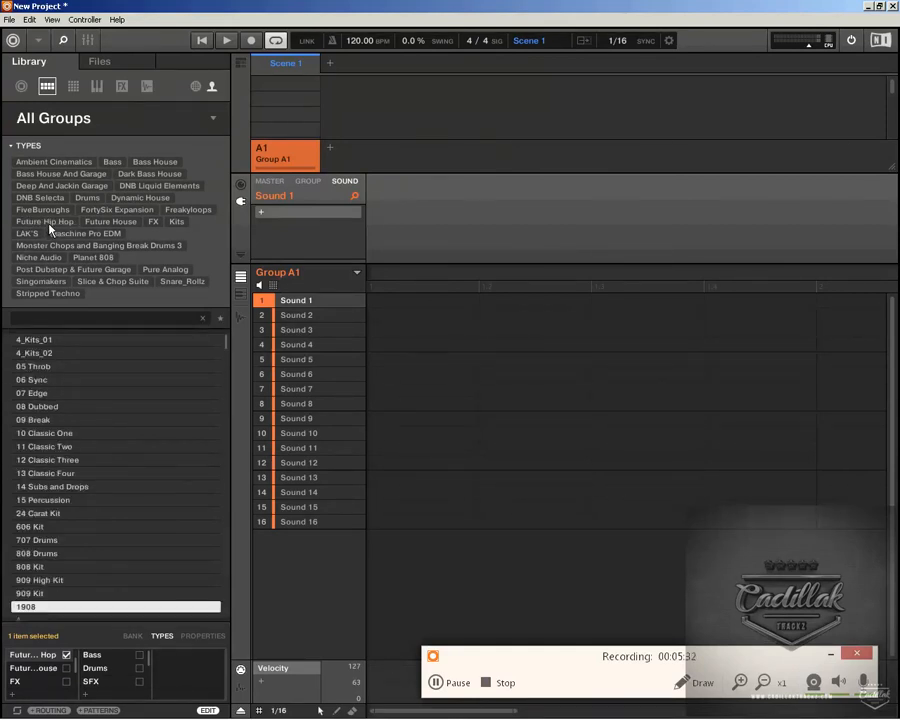